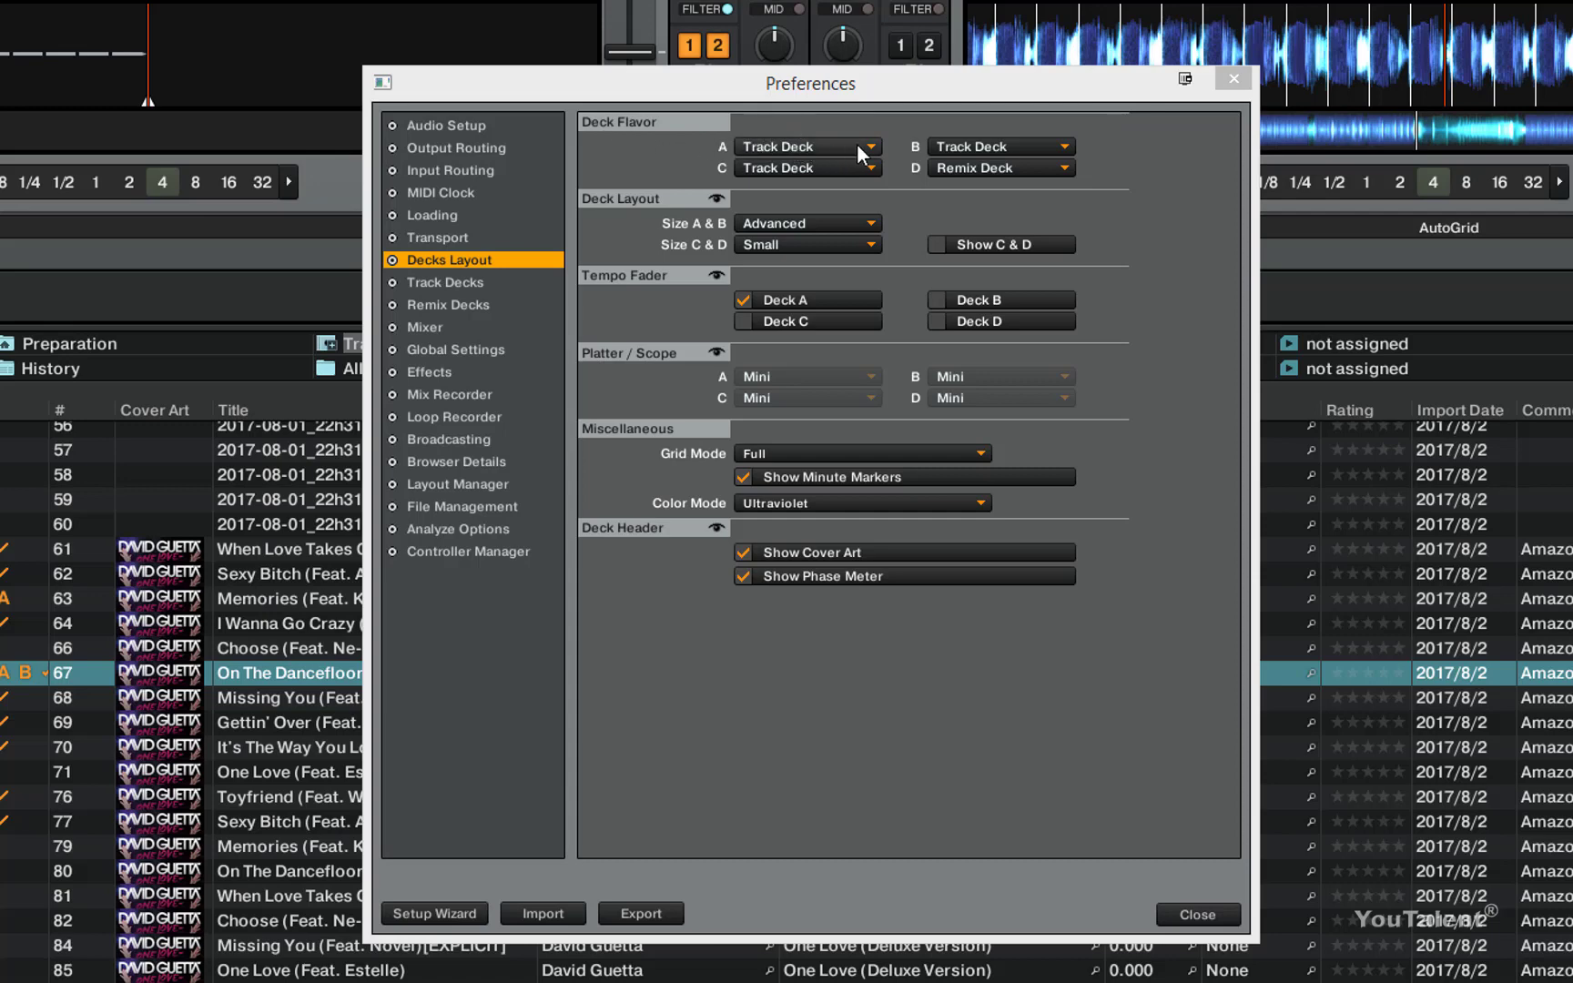
- Drag the Preferences window down and right so the decks stay visible
left_click_drag(818, 83, 975, 152)
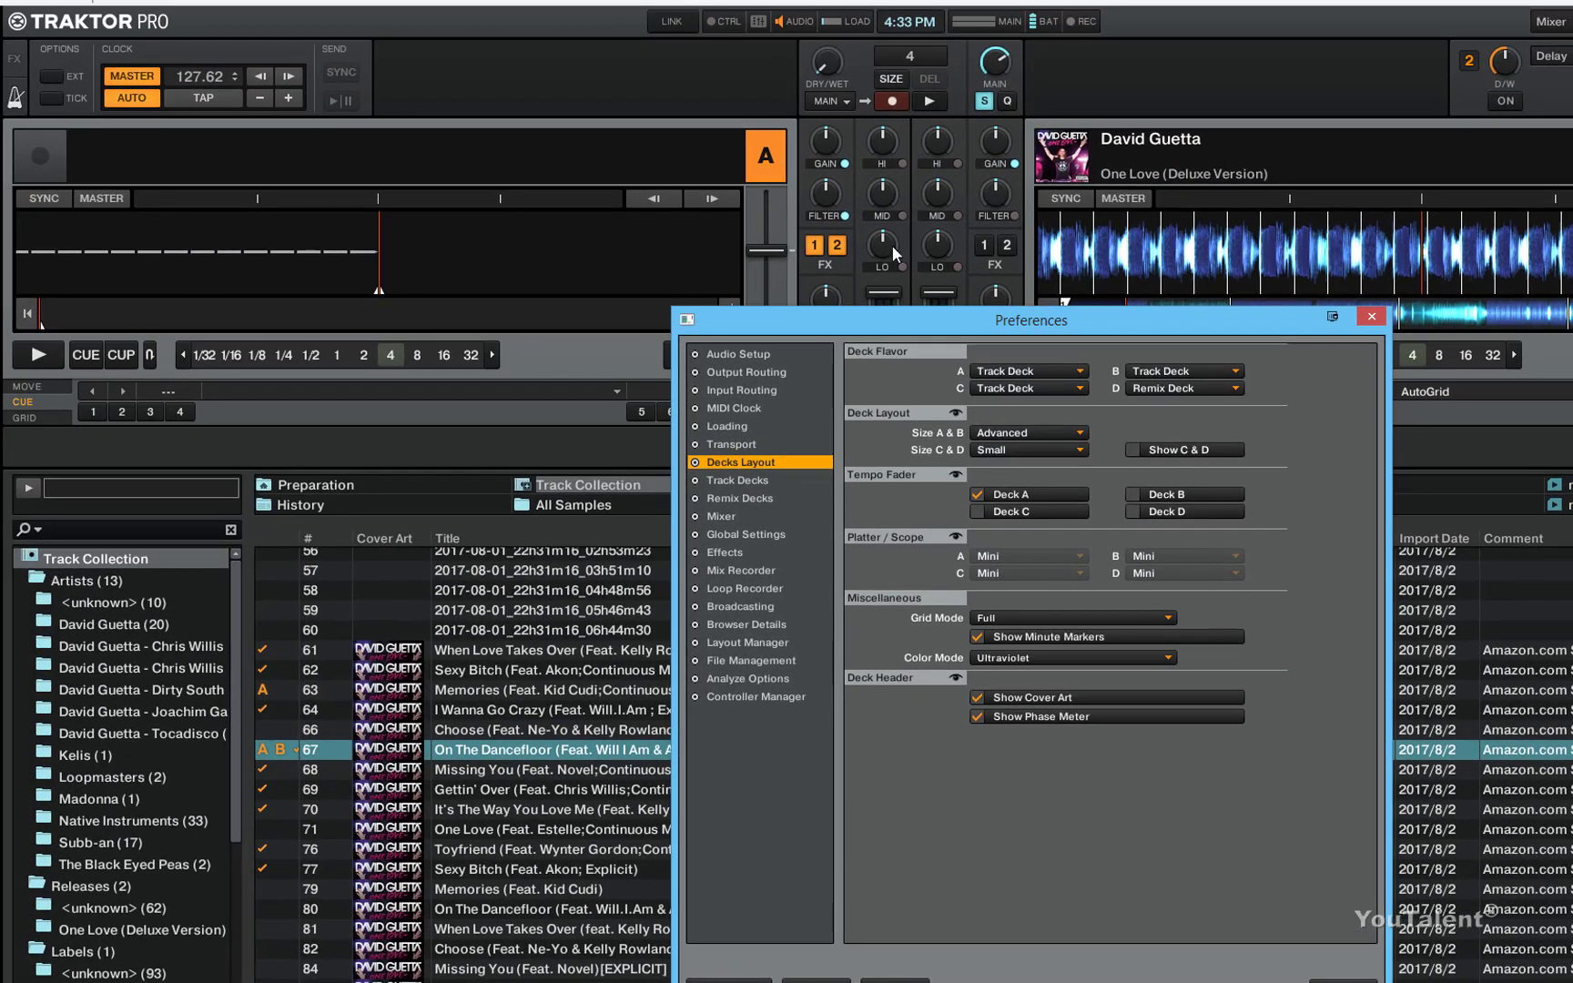
left_click(1083, 374)
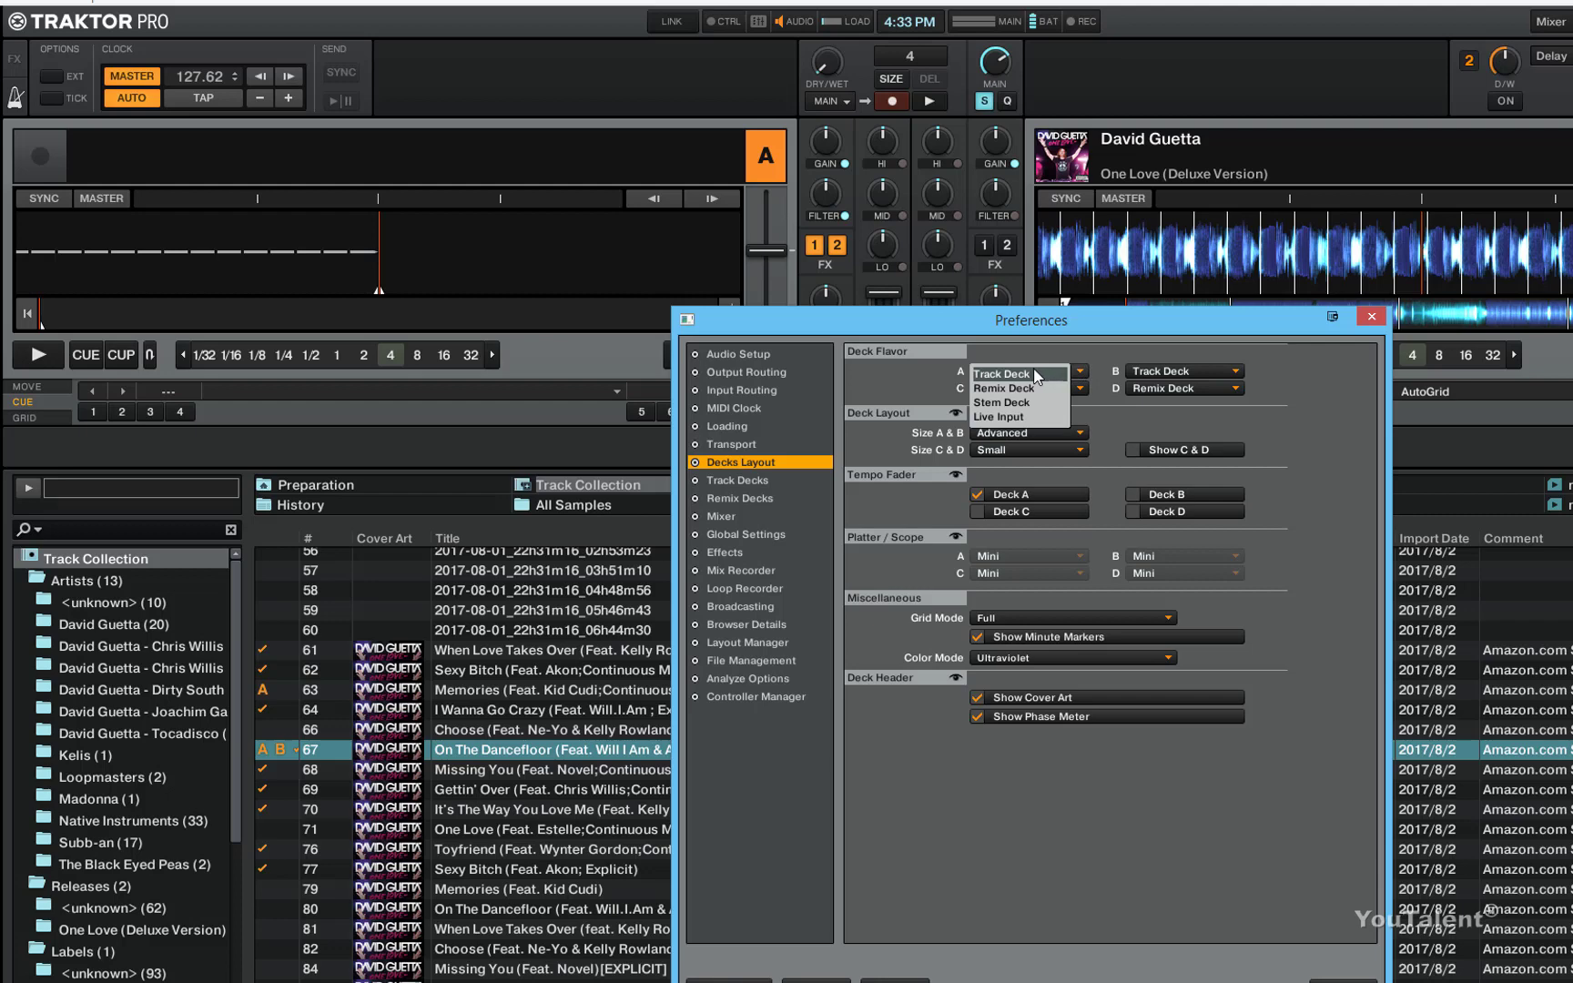
left_click(1024, 389)
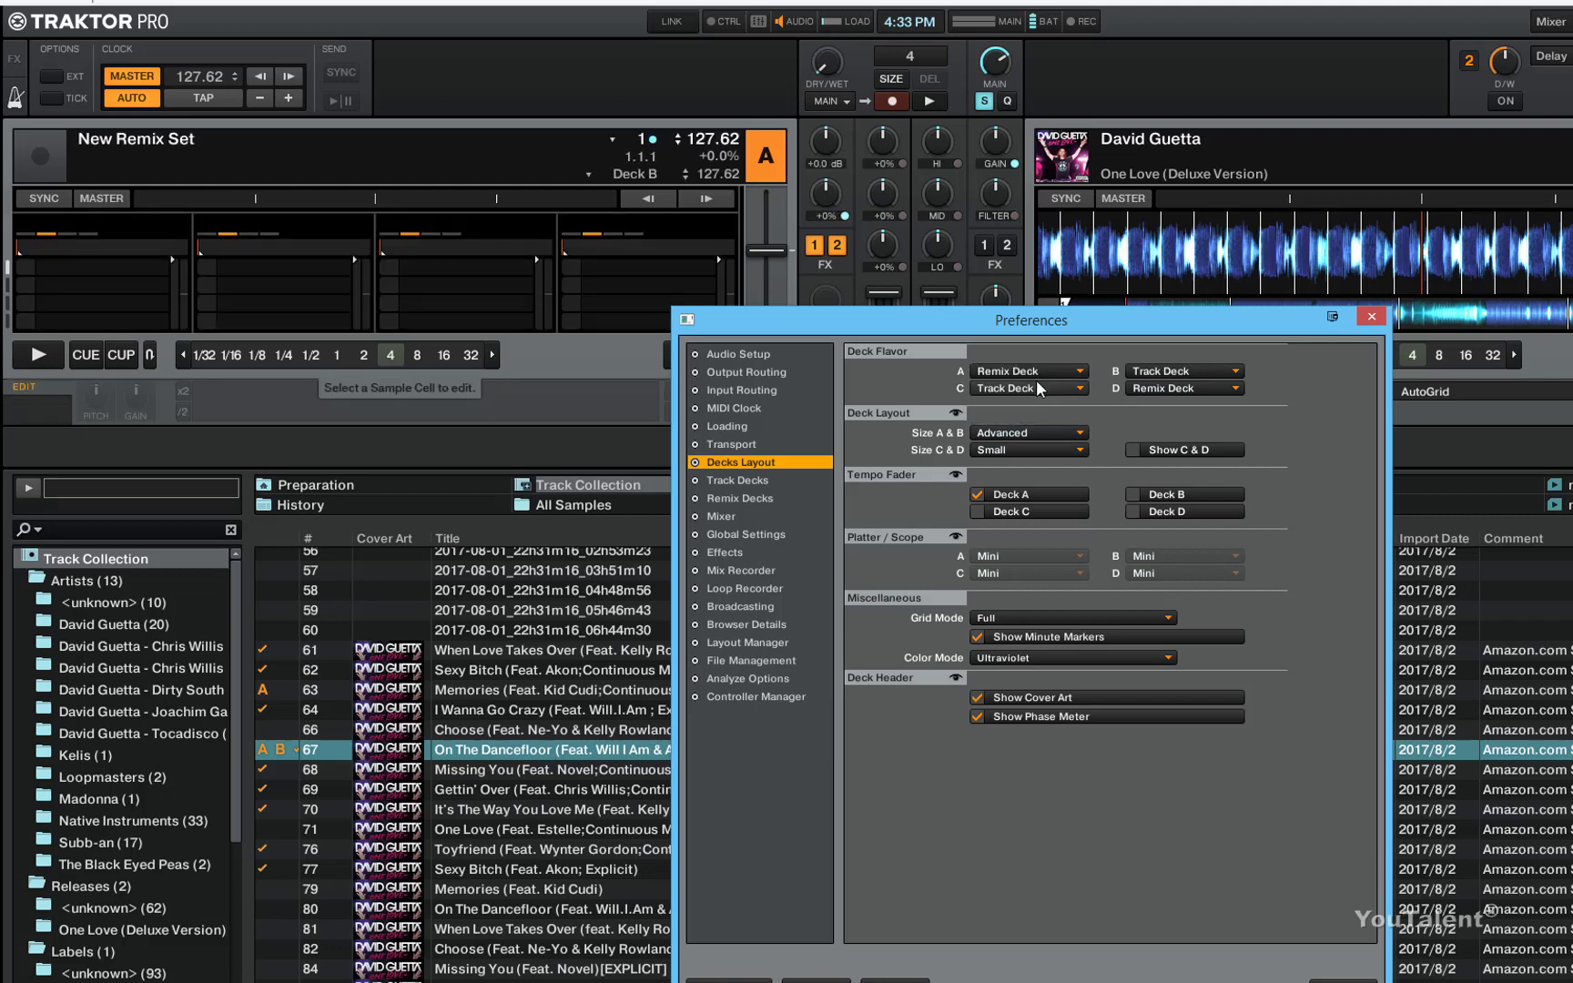
left_click(1028, 386)
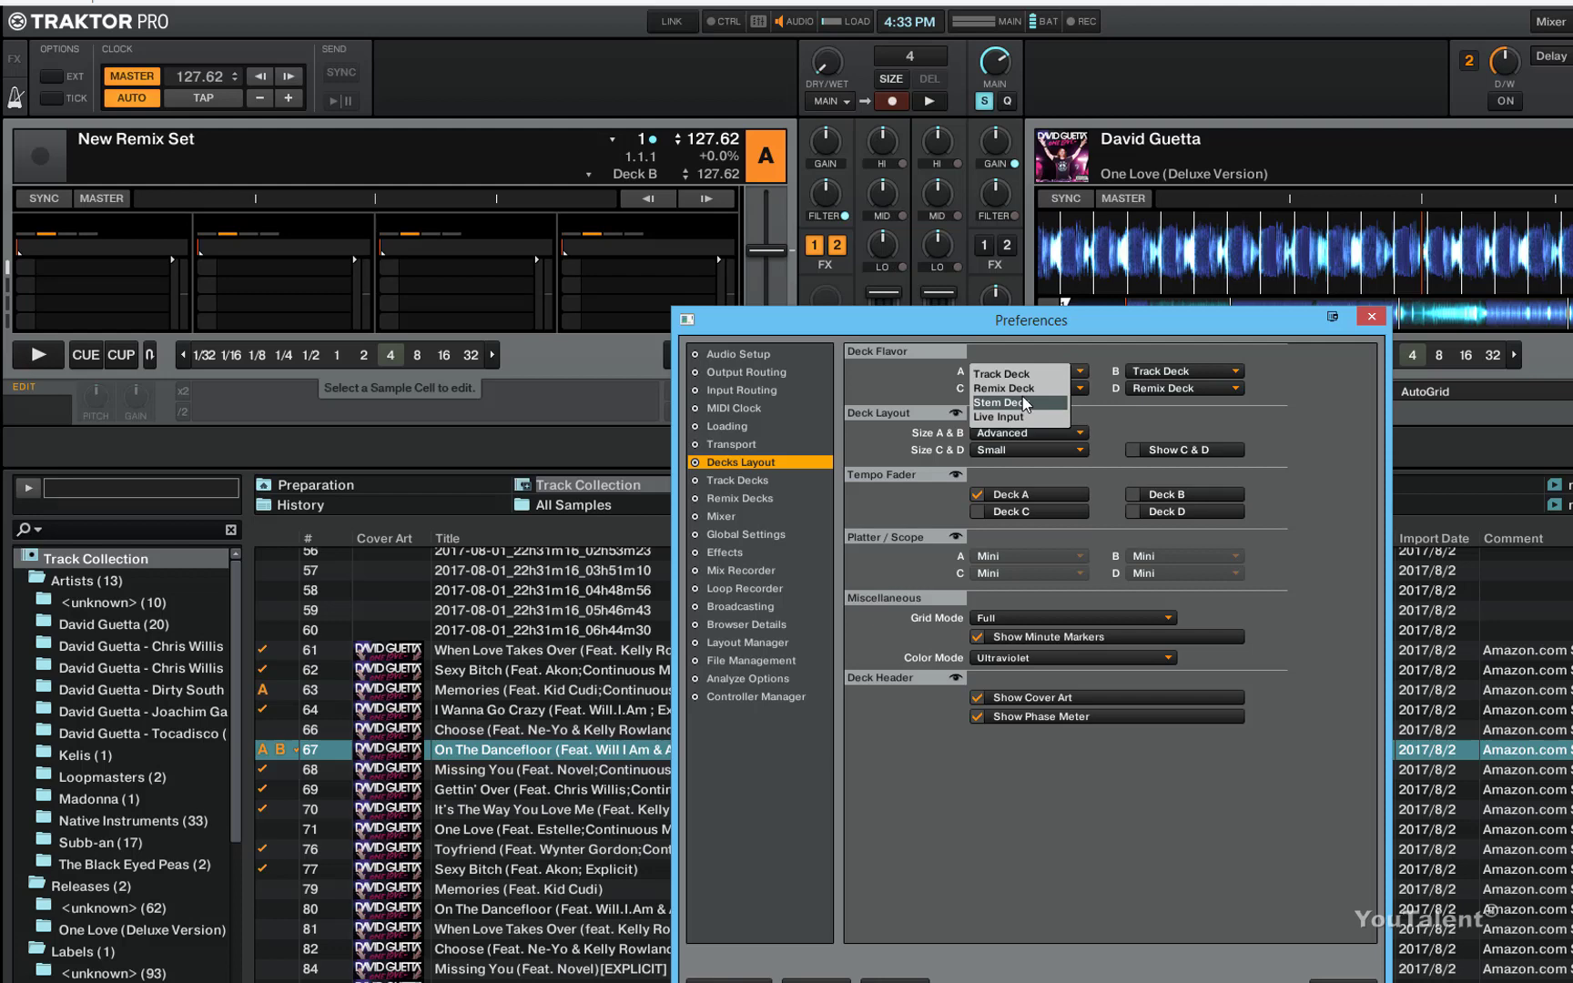
left_click(1022, 402)
left_click(1049, 369)
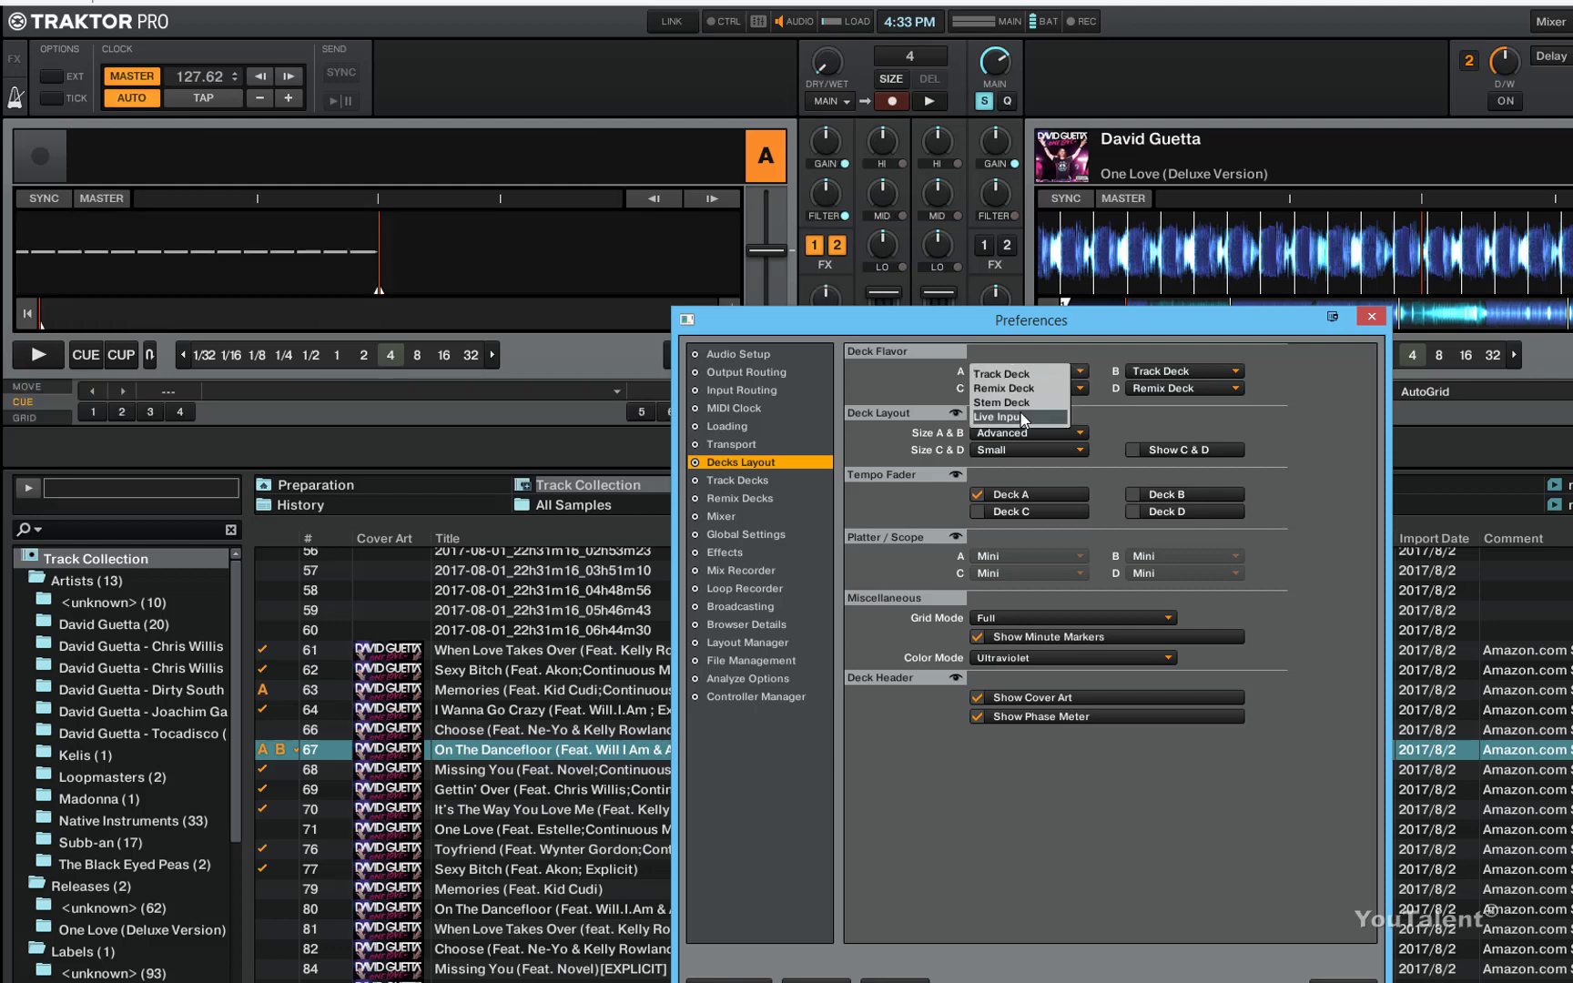
left_click(1023, 417)
left_click(1043, 372)
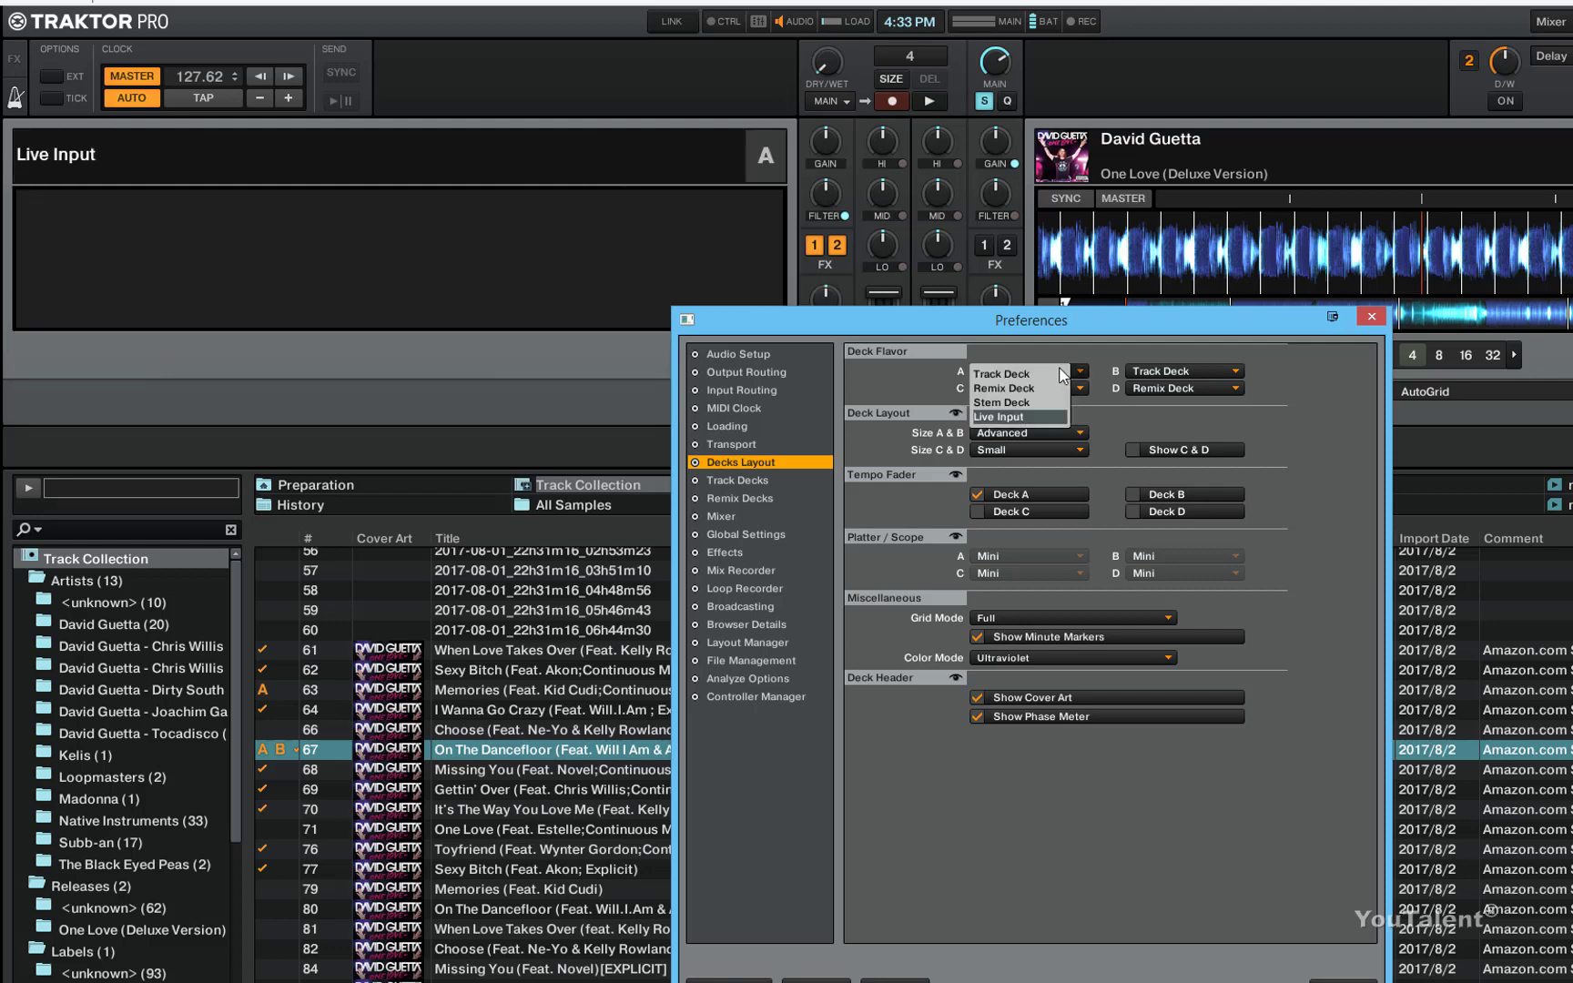
left_click(1047, 372)
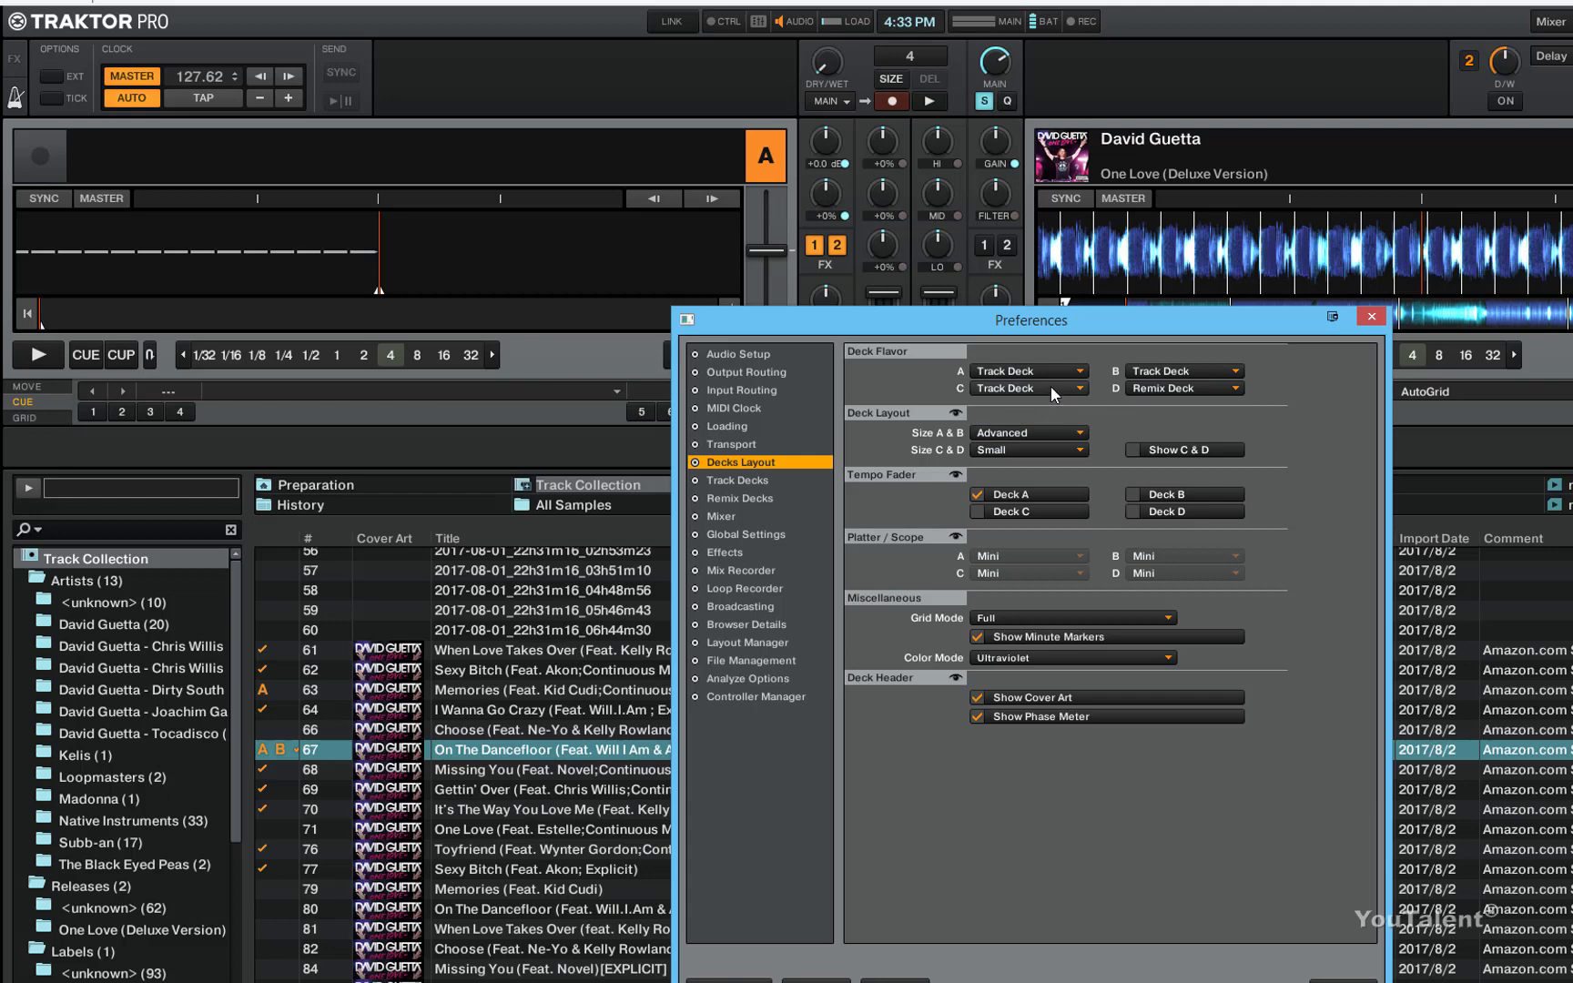
left_click(1050, 388)
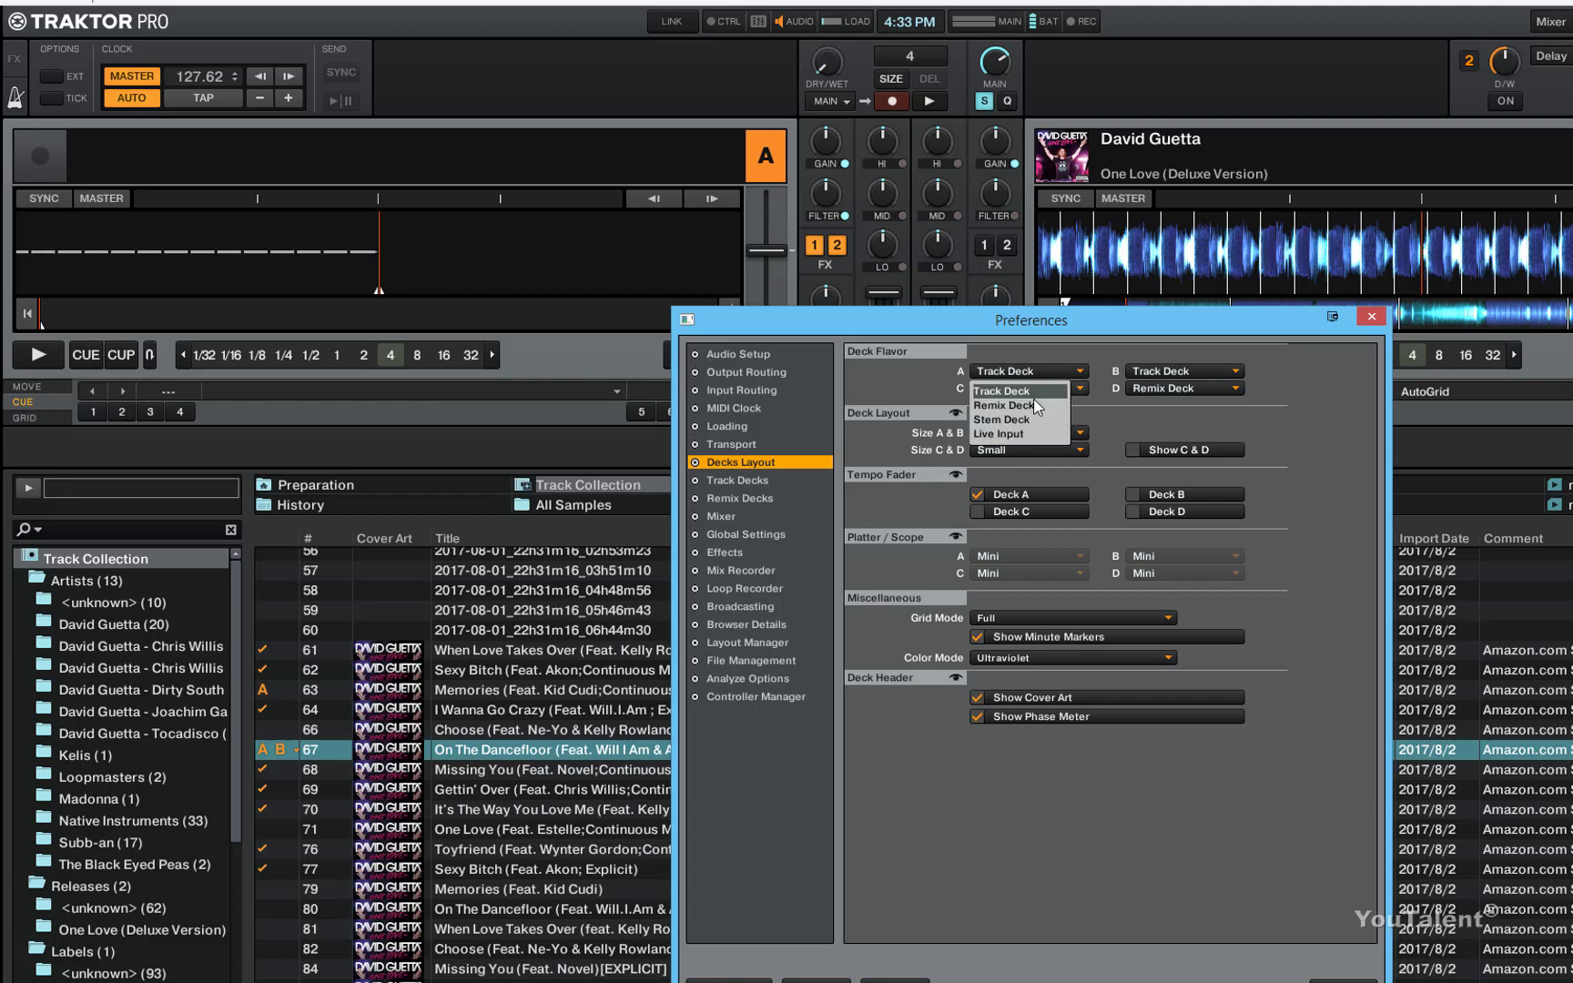
left_click(1117, 393)
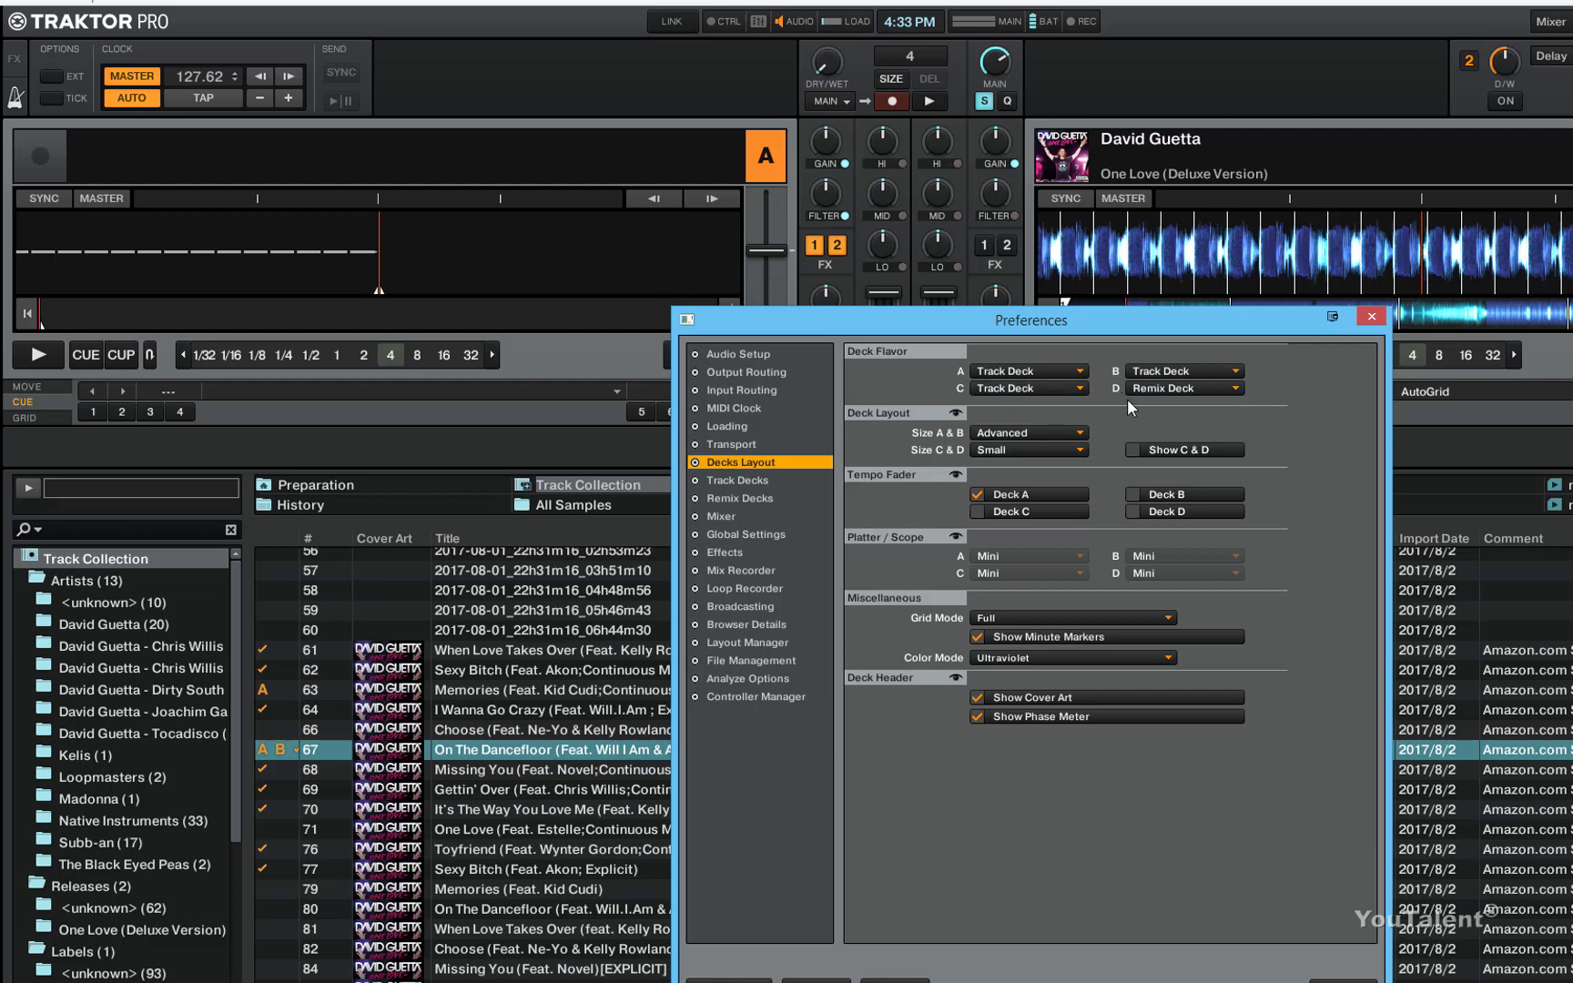
left_click(1131, 450)
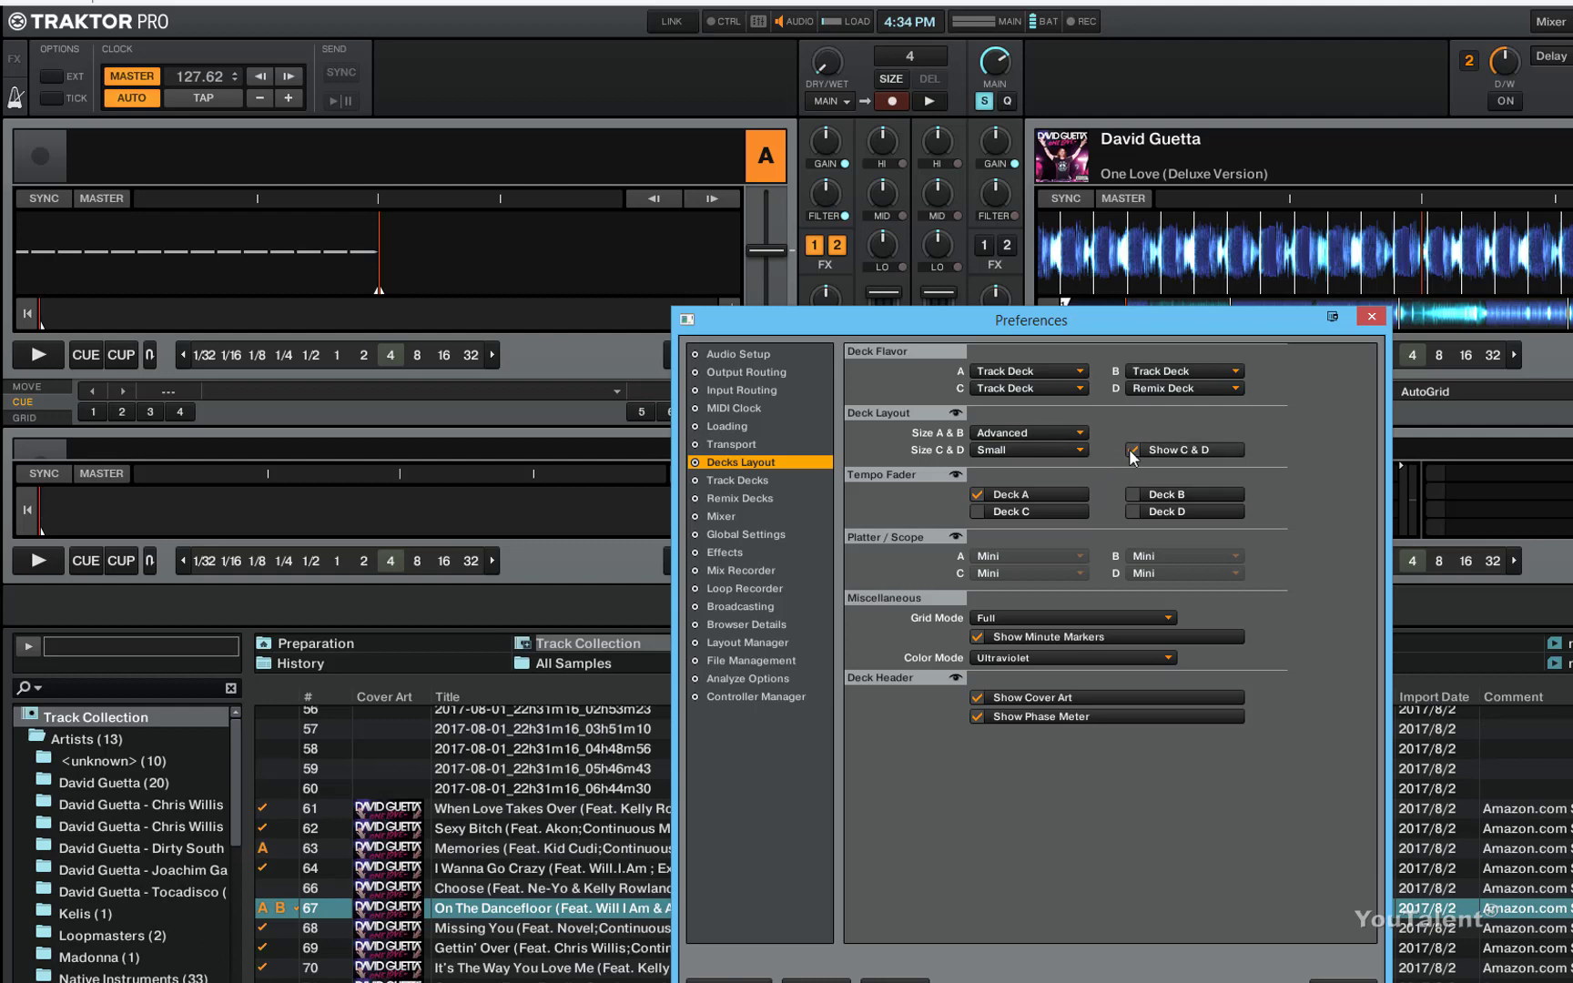
left_click(1133, 451)
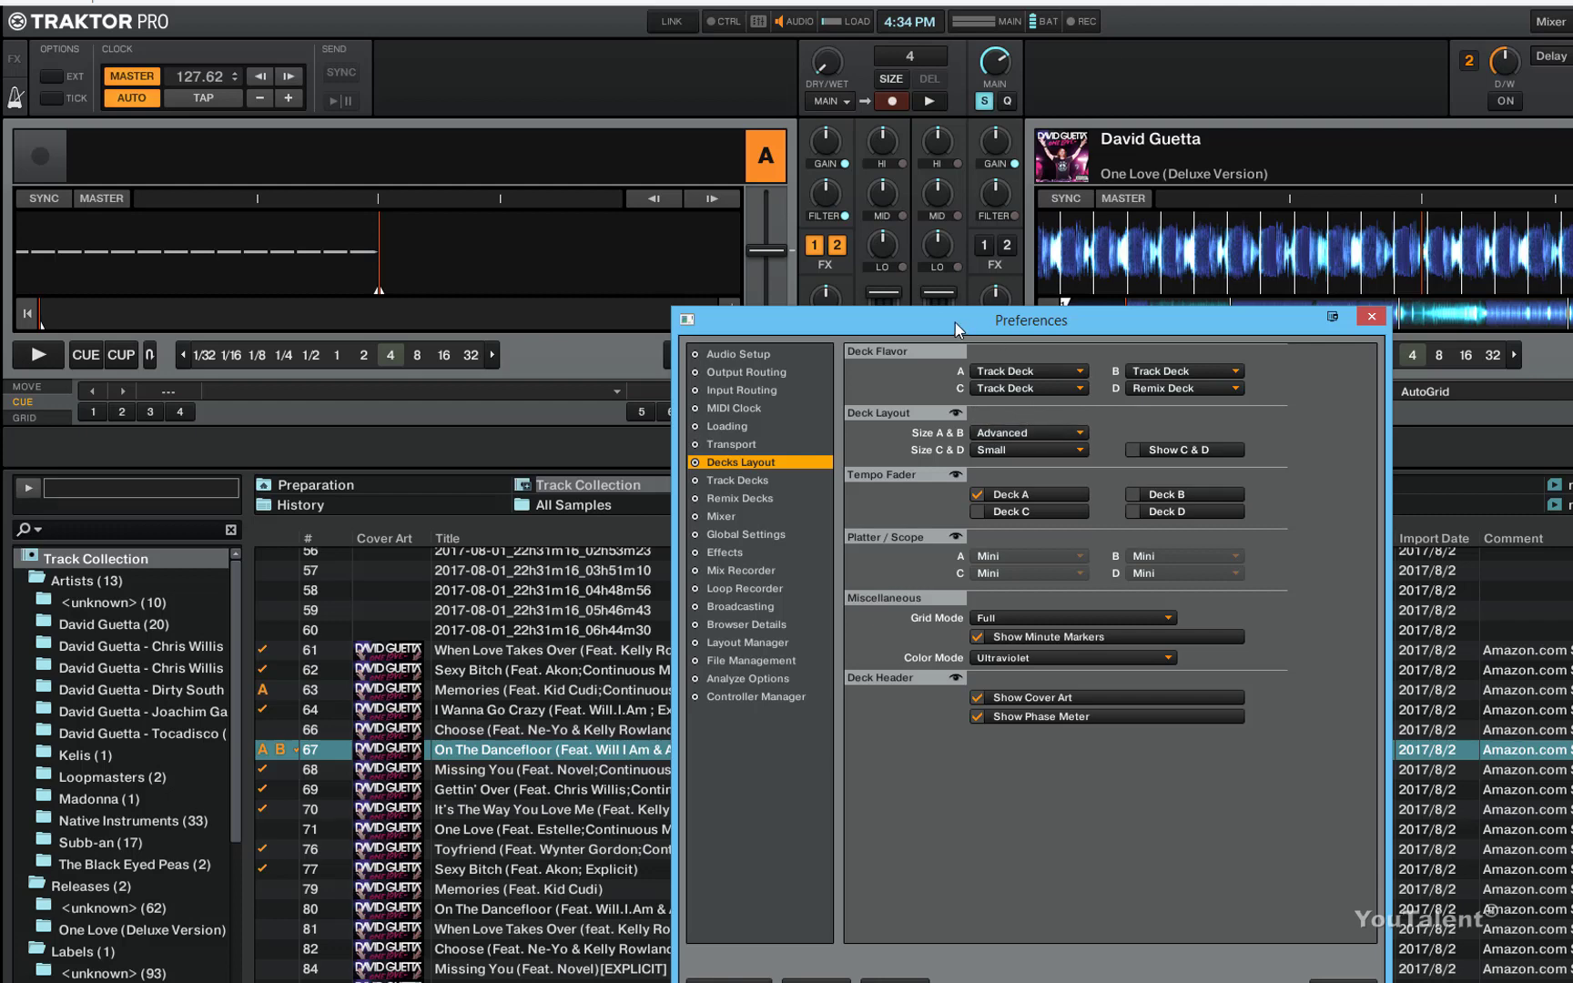
- Change the Size A & B deck layout from Advanced to Micro
left_click_drag(955, 322, 962, 332)
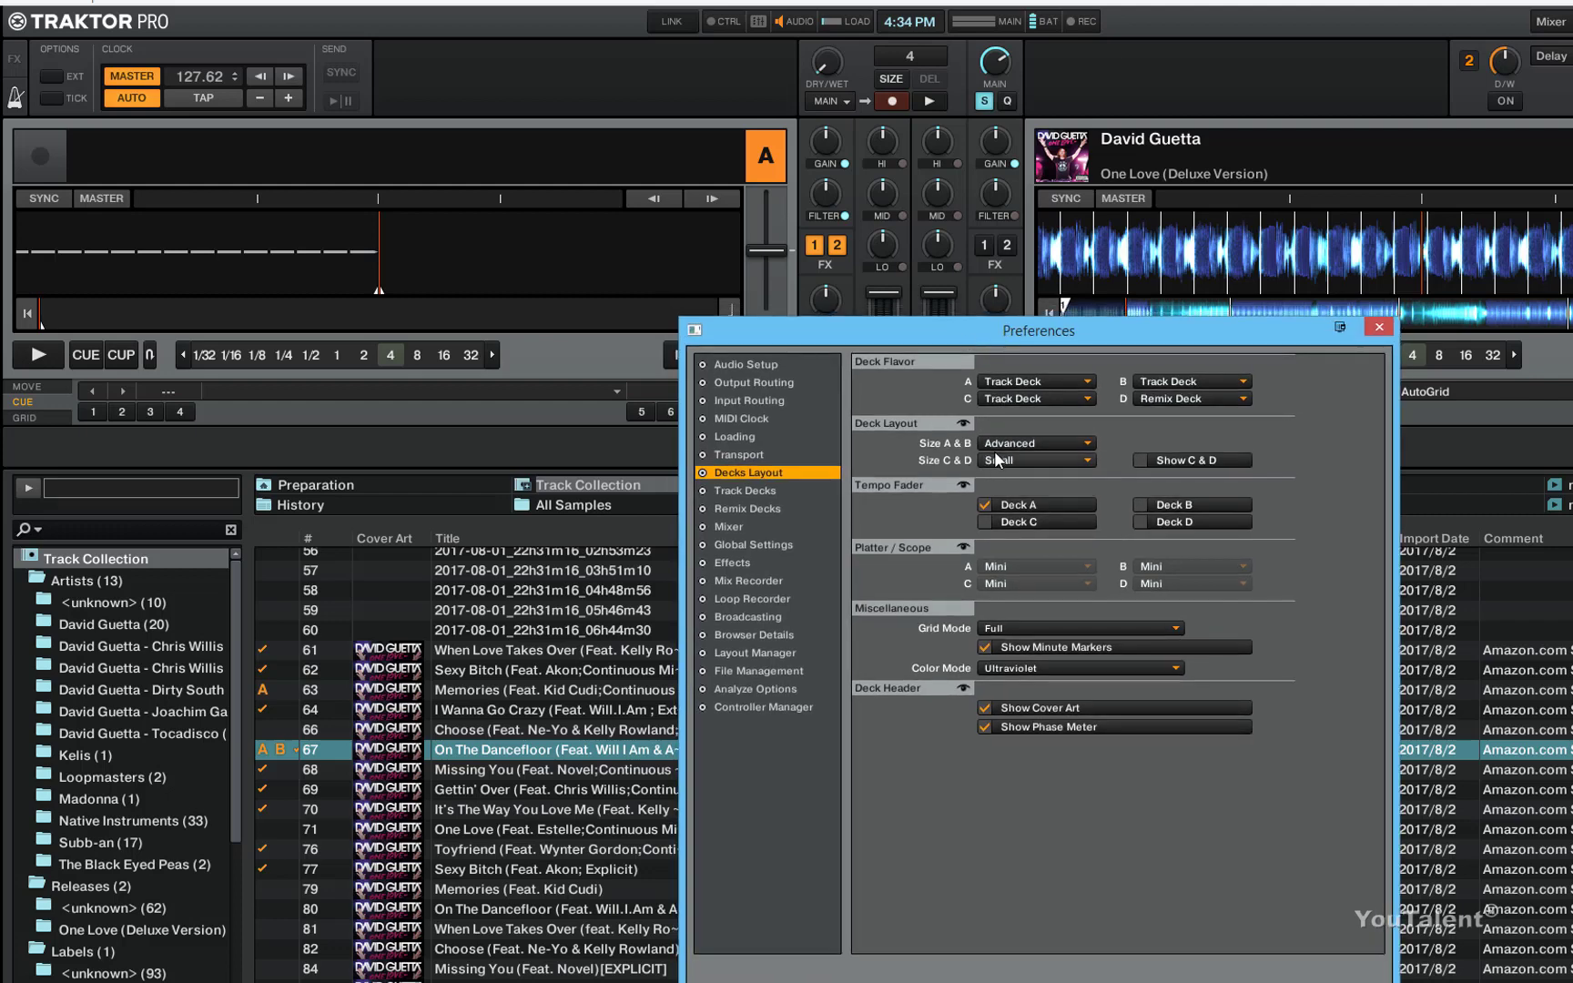
left_click(1088, 446)
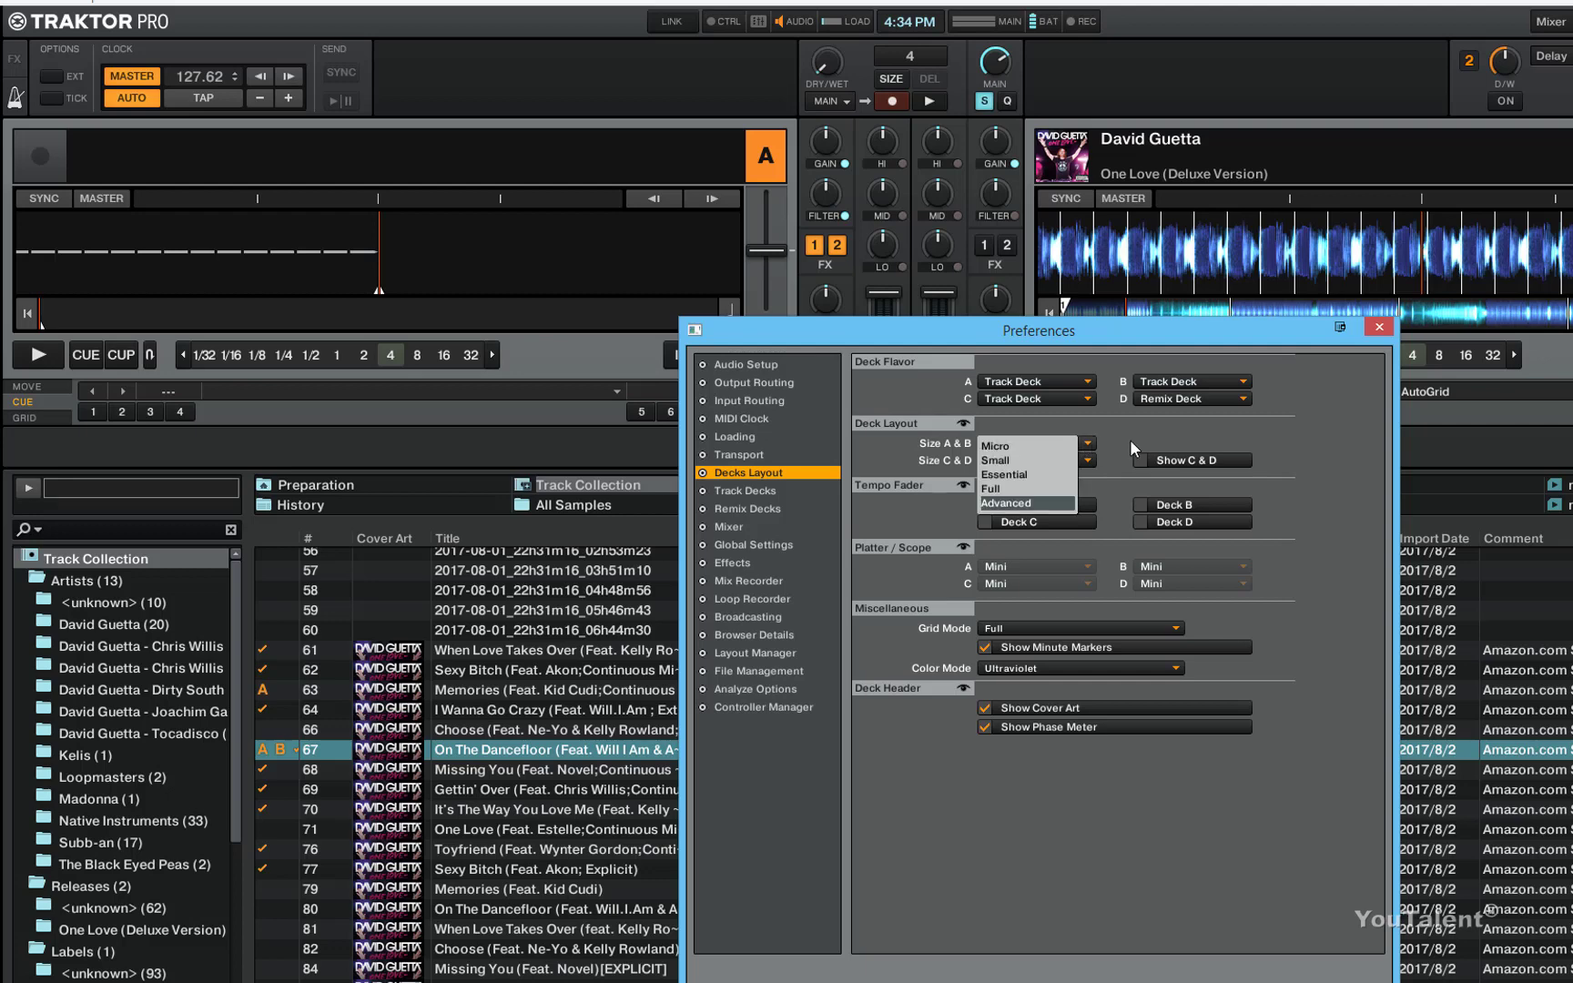
left_click(1129, 450)
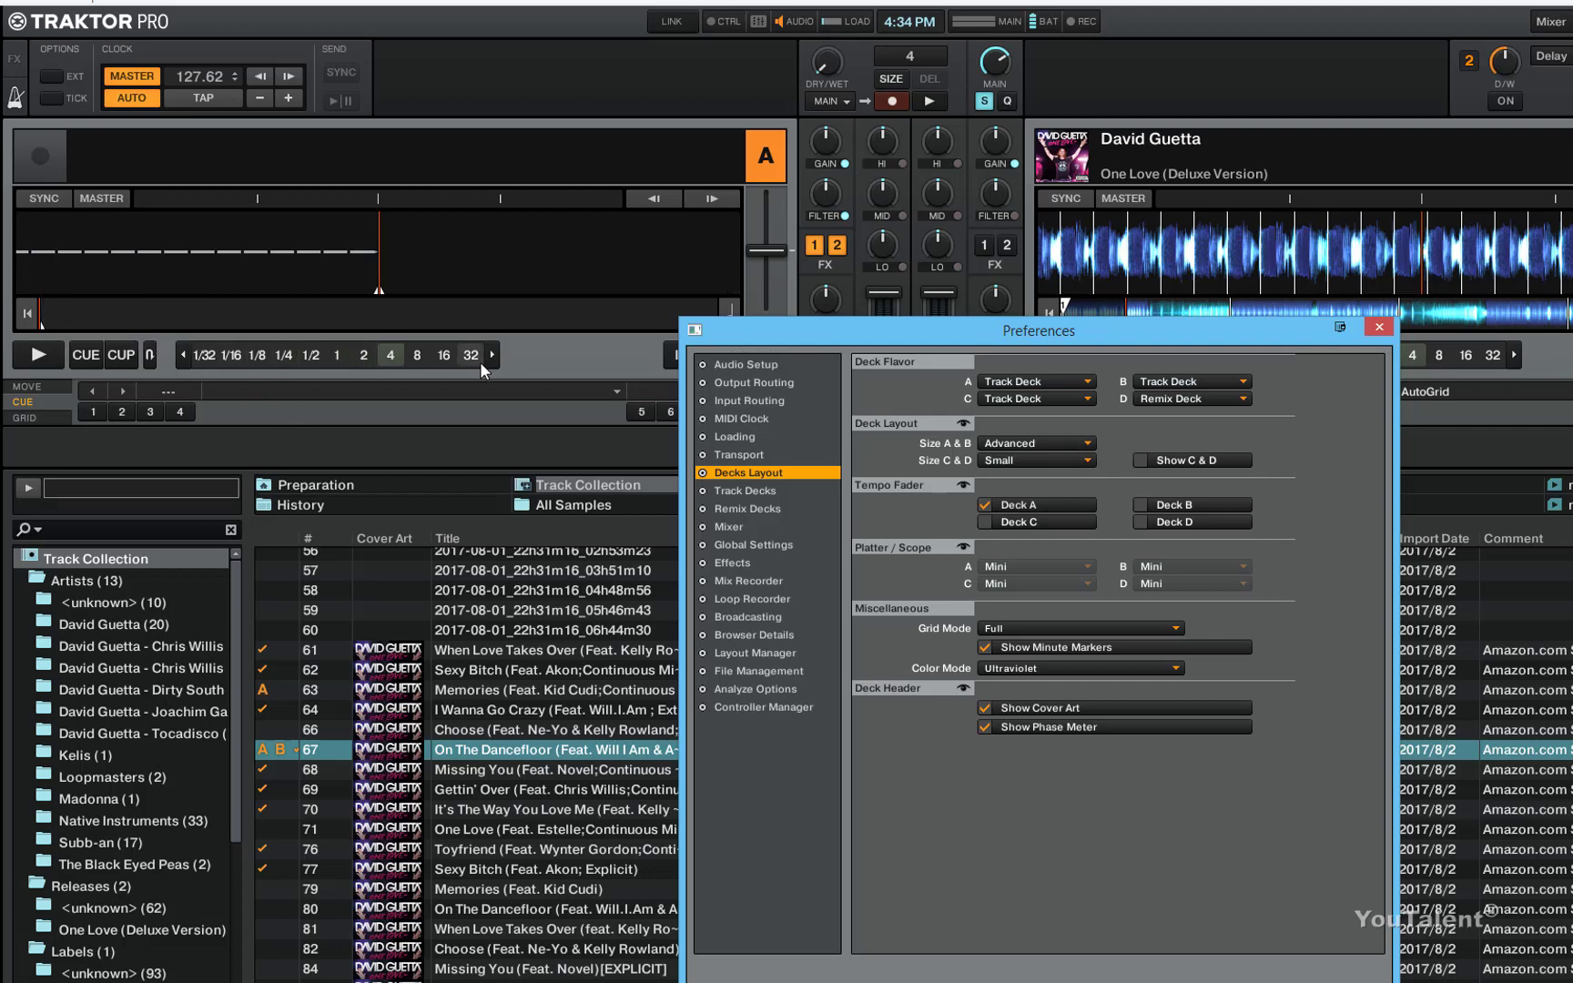
left_click(1088, 443)
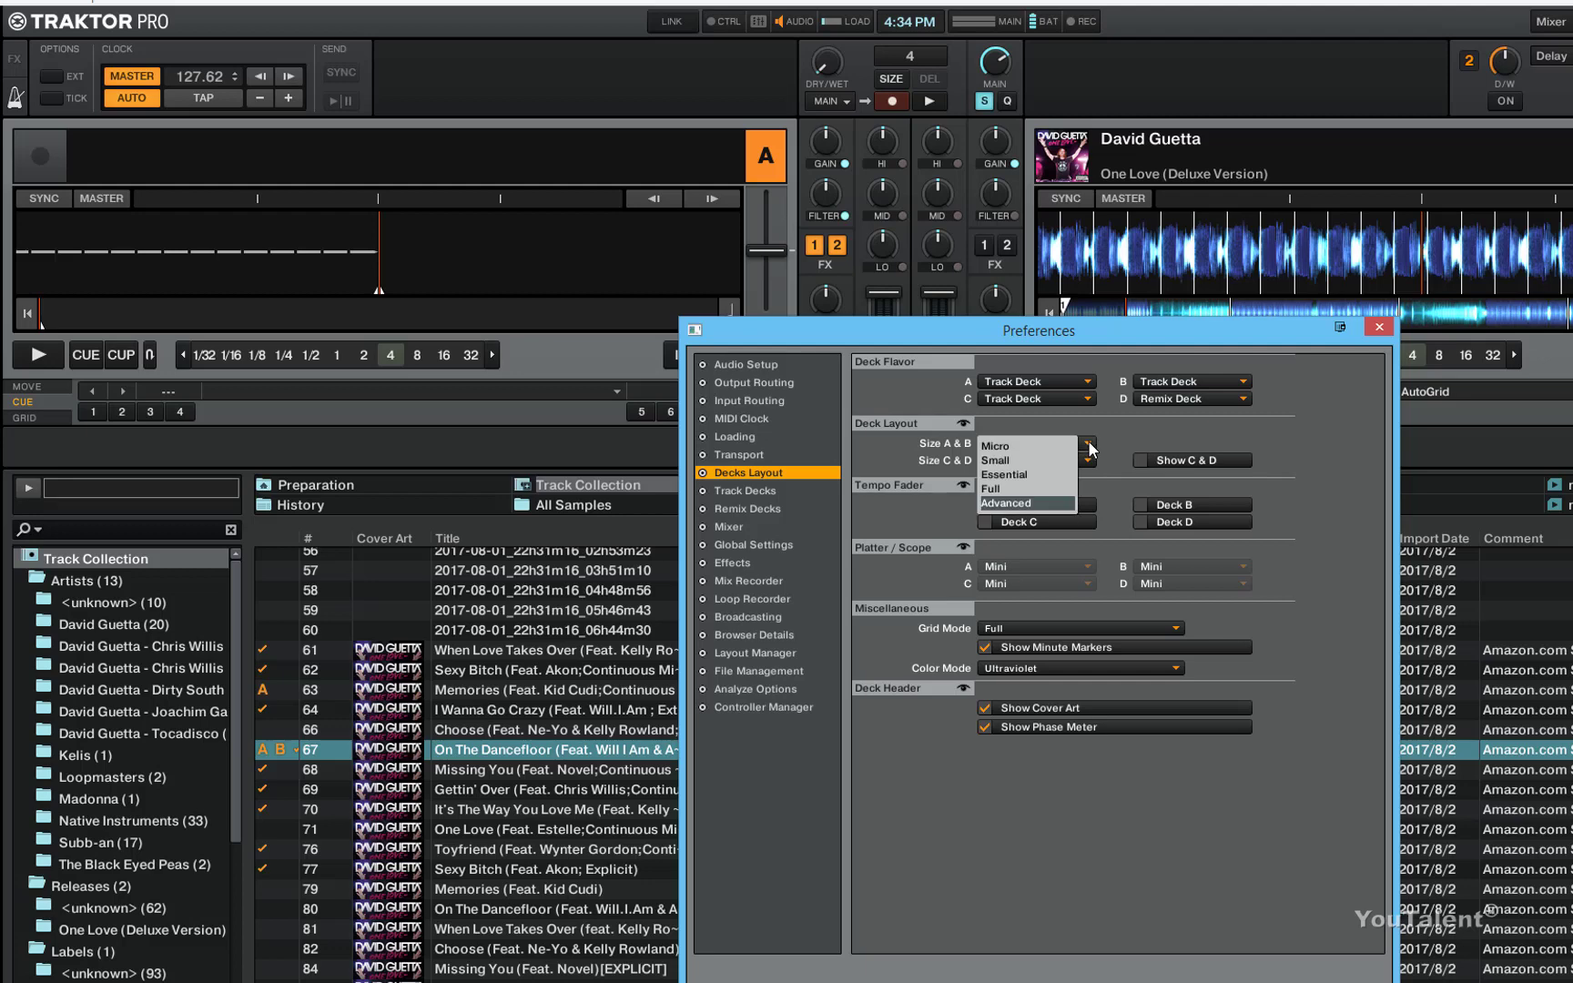
left_click(1026, 443)
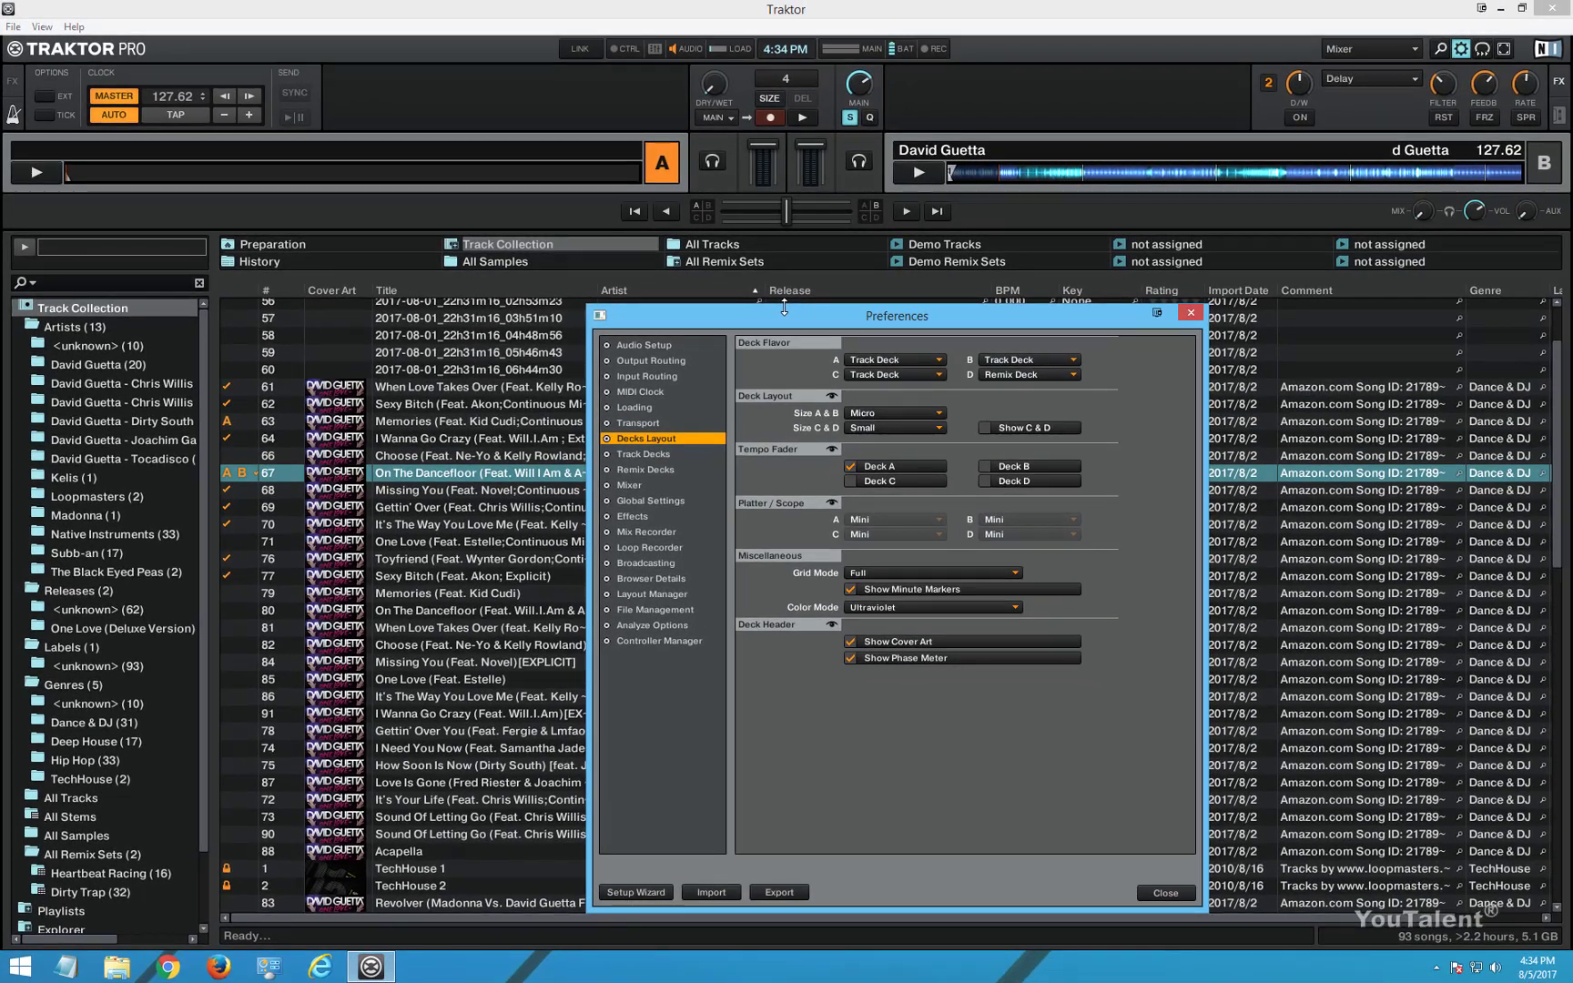
left_click(1440, 49)
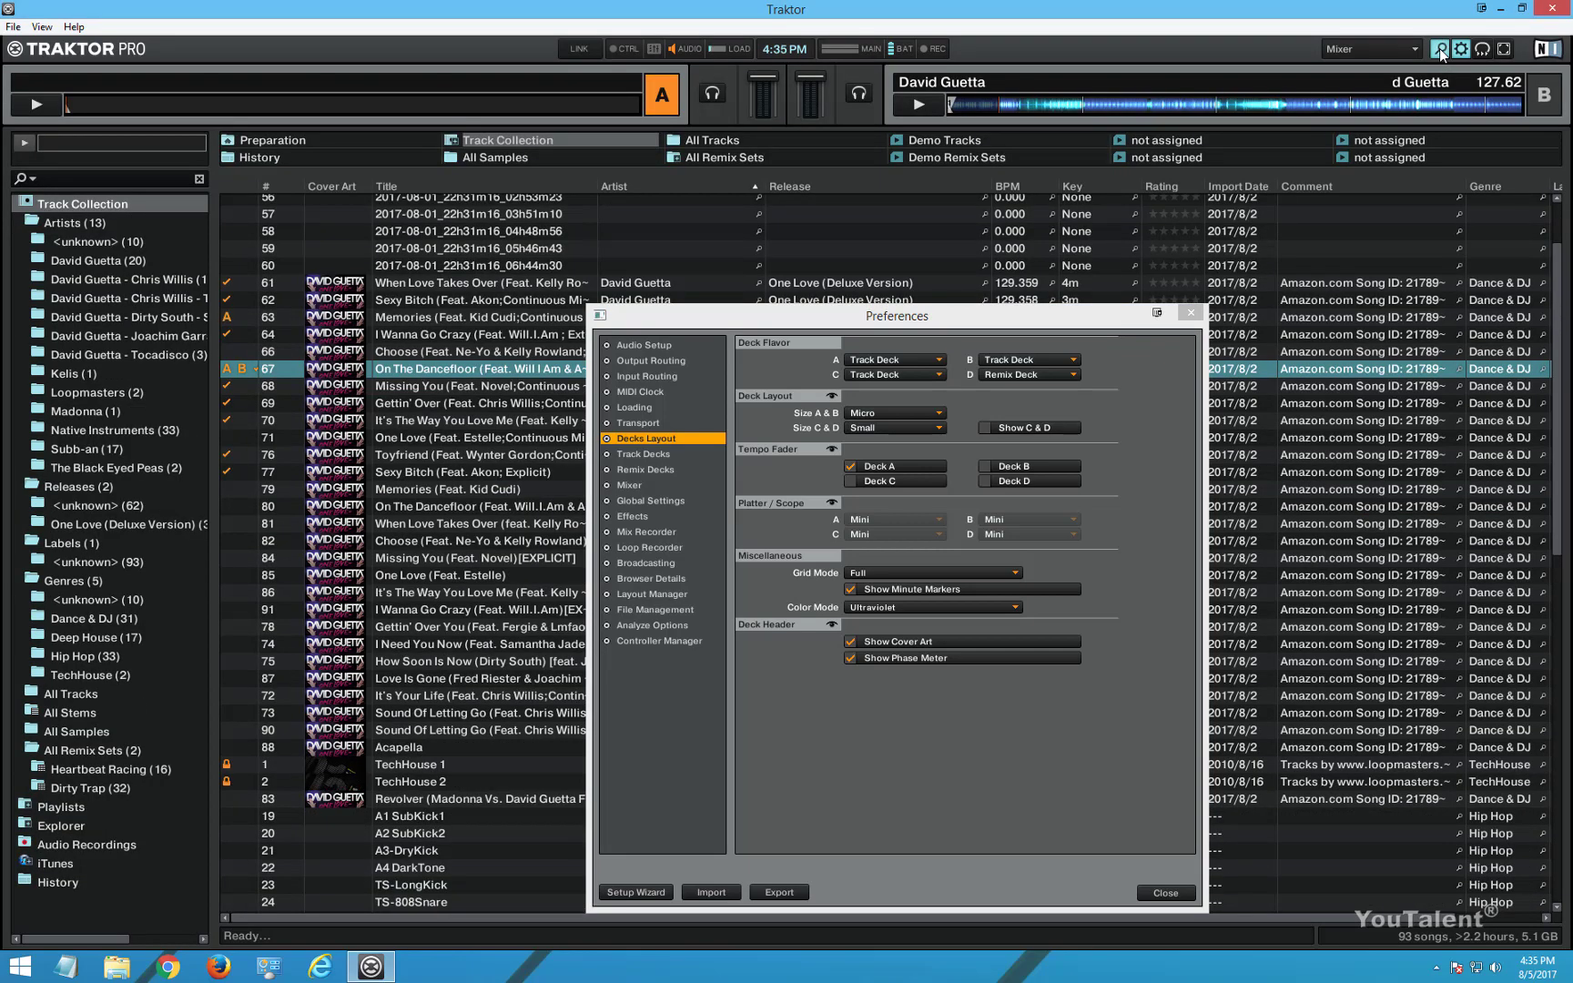
left_click(1439, 49)
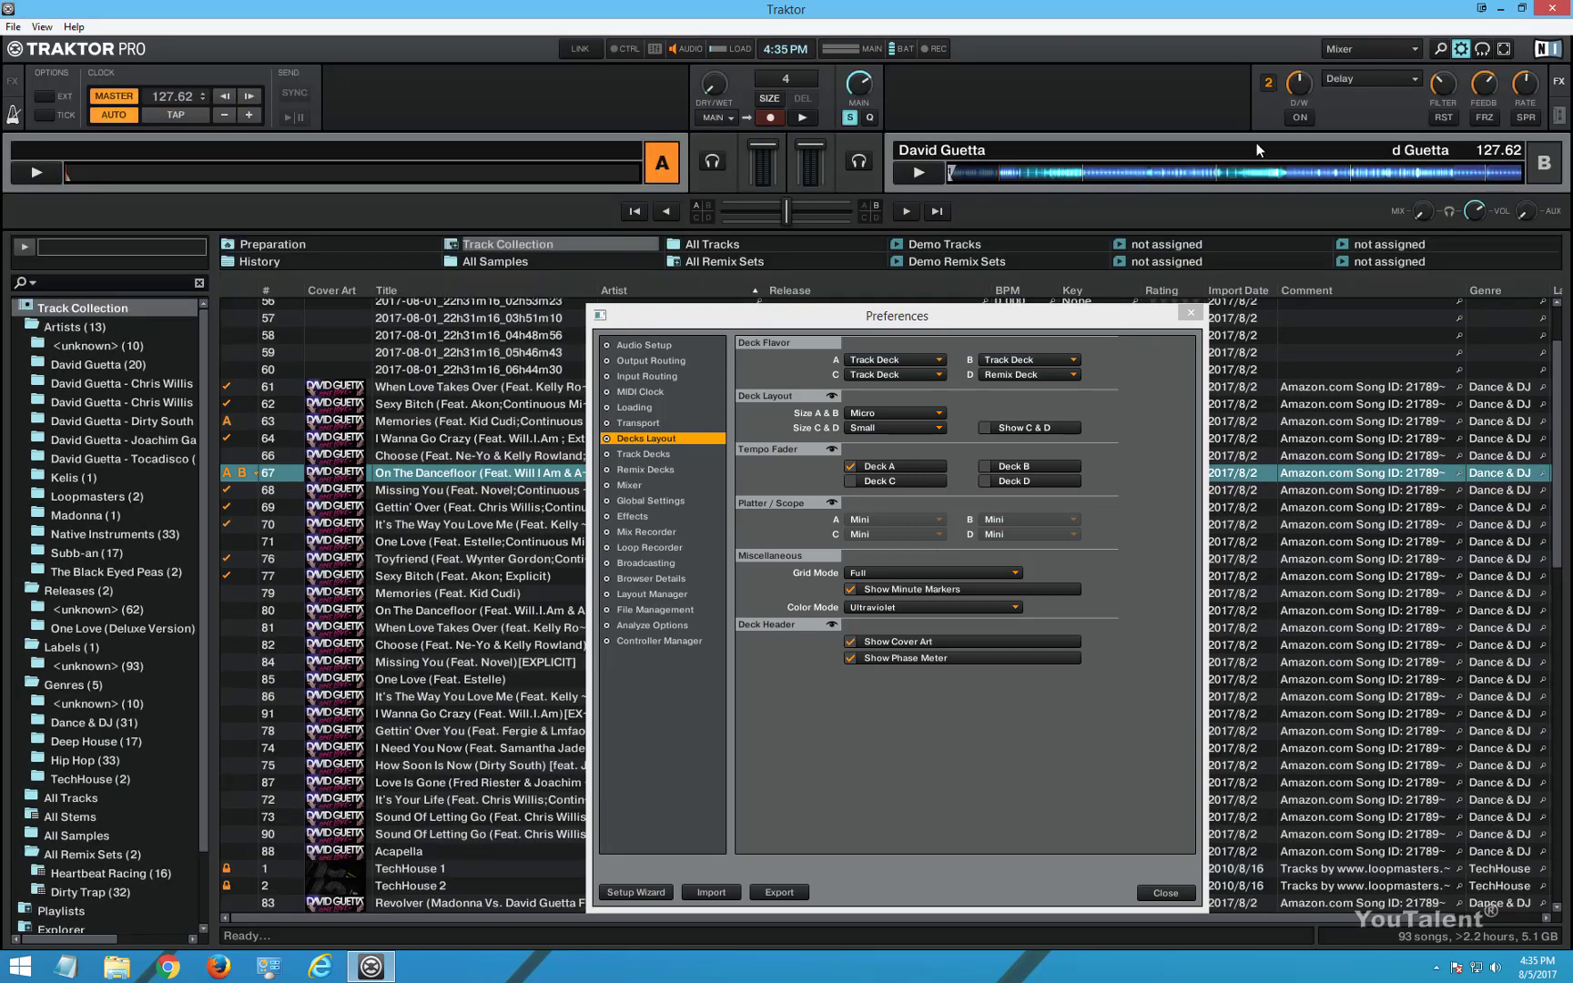
- Step the Size A & B layout through Small and Essential up to Full
left_click(933, 417)
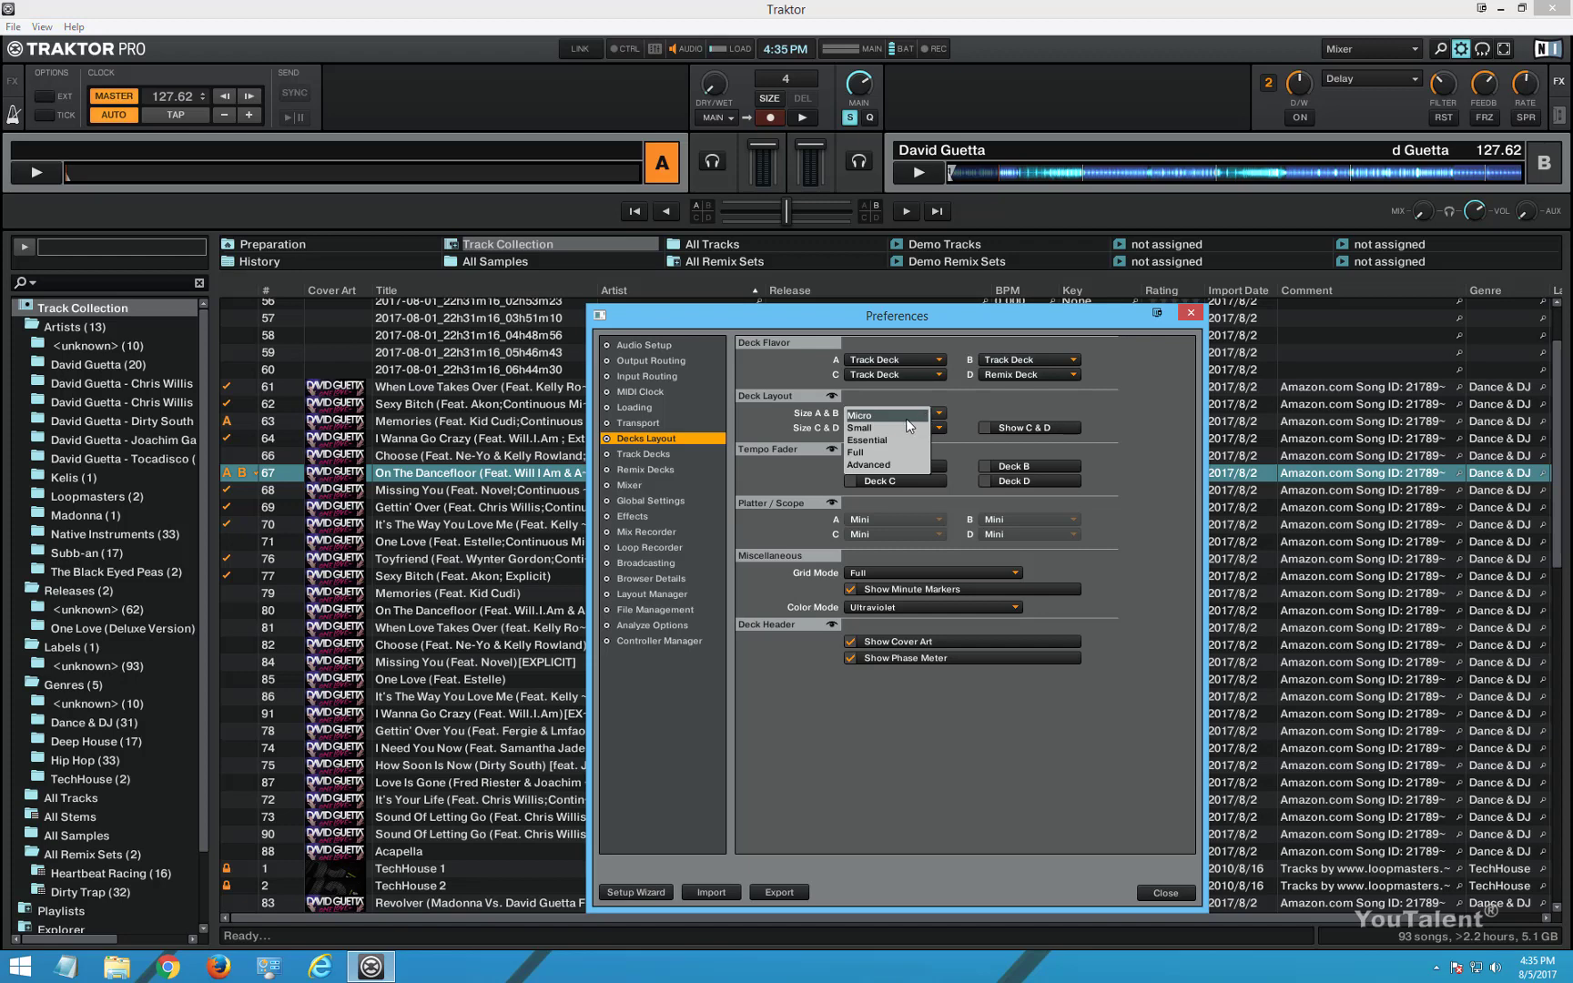
left_click(896, 426)
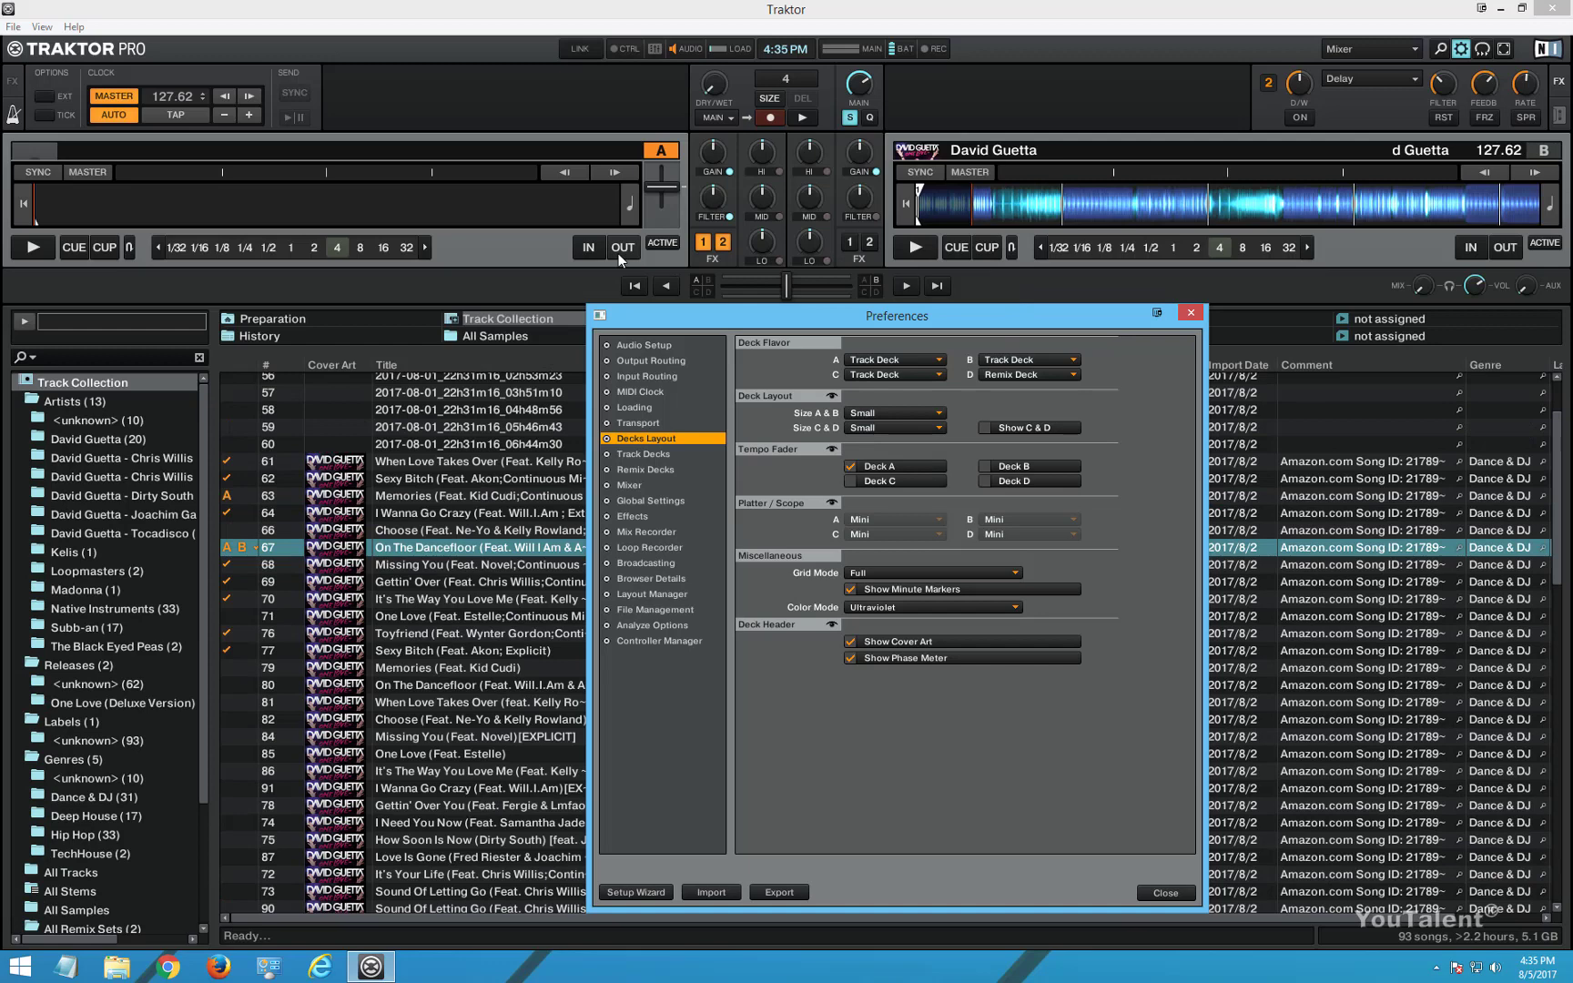
left_click(922, 412)
left_click(900, 440)
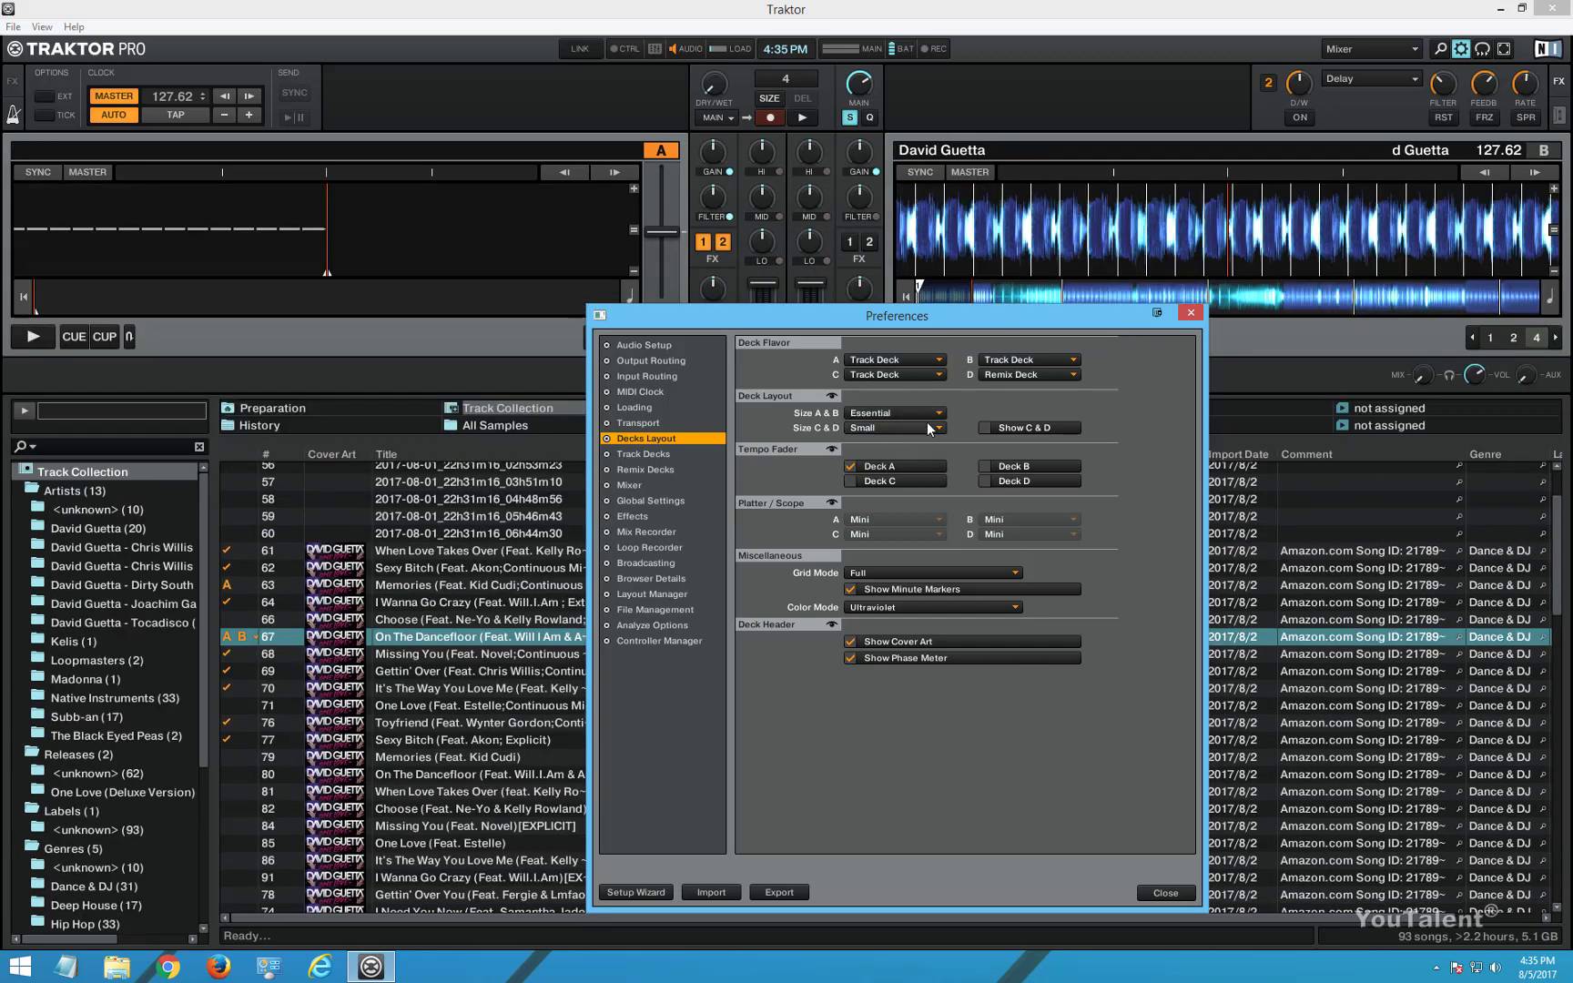
left_click(938, 414)
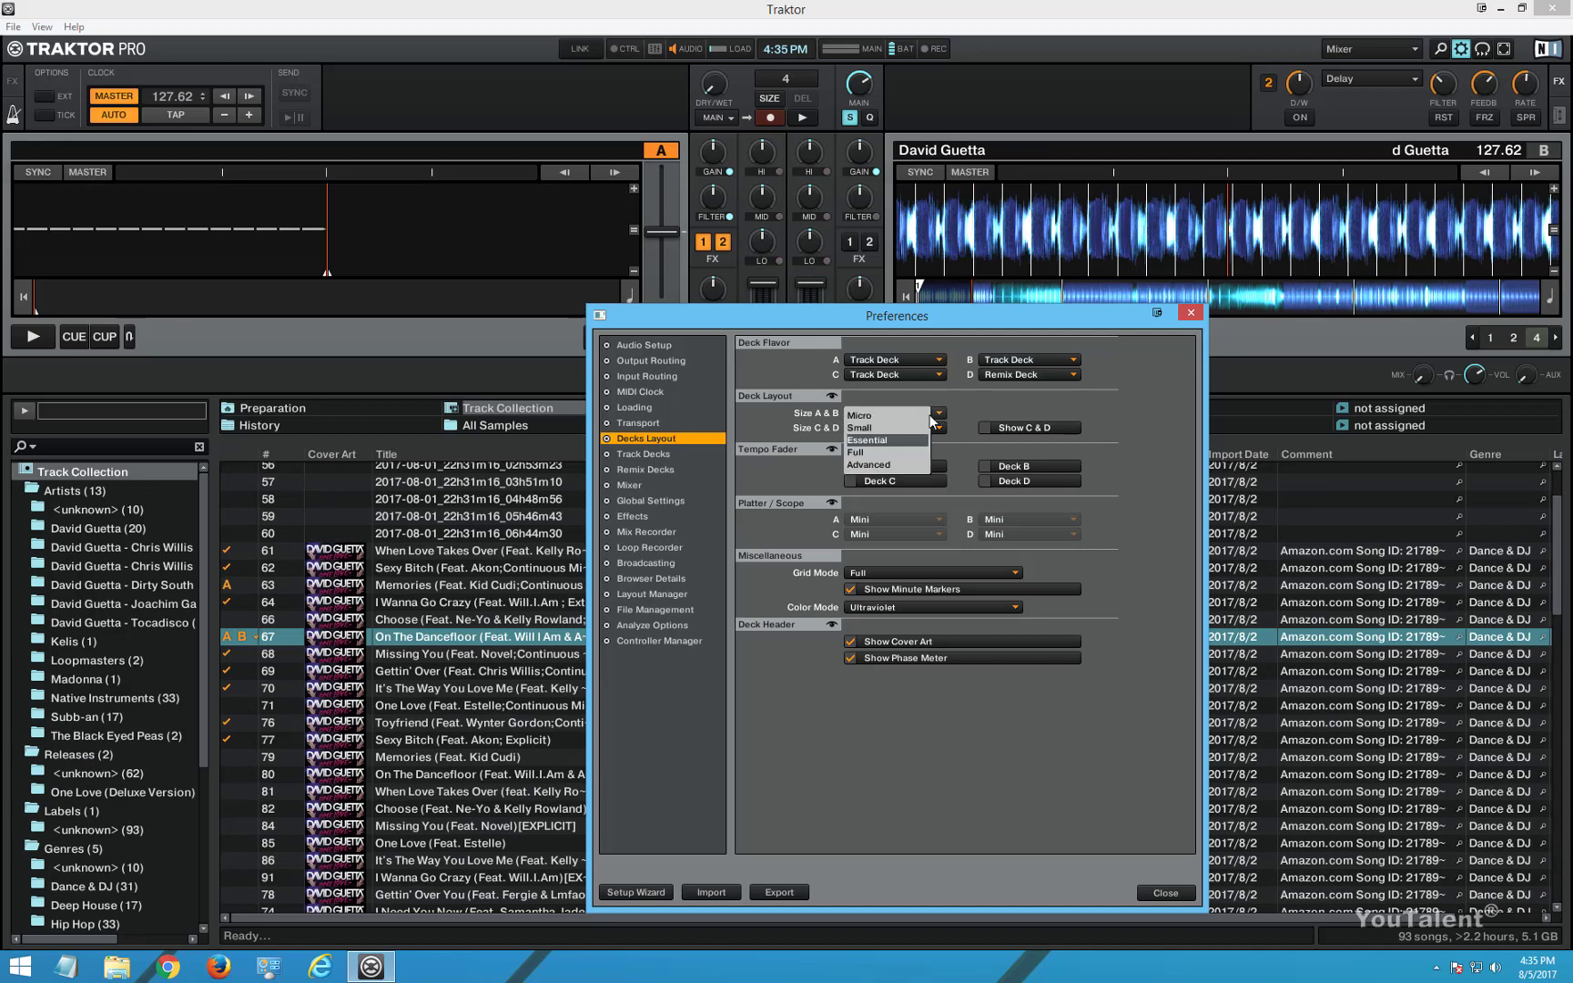
left_click(889, 451)
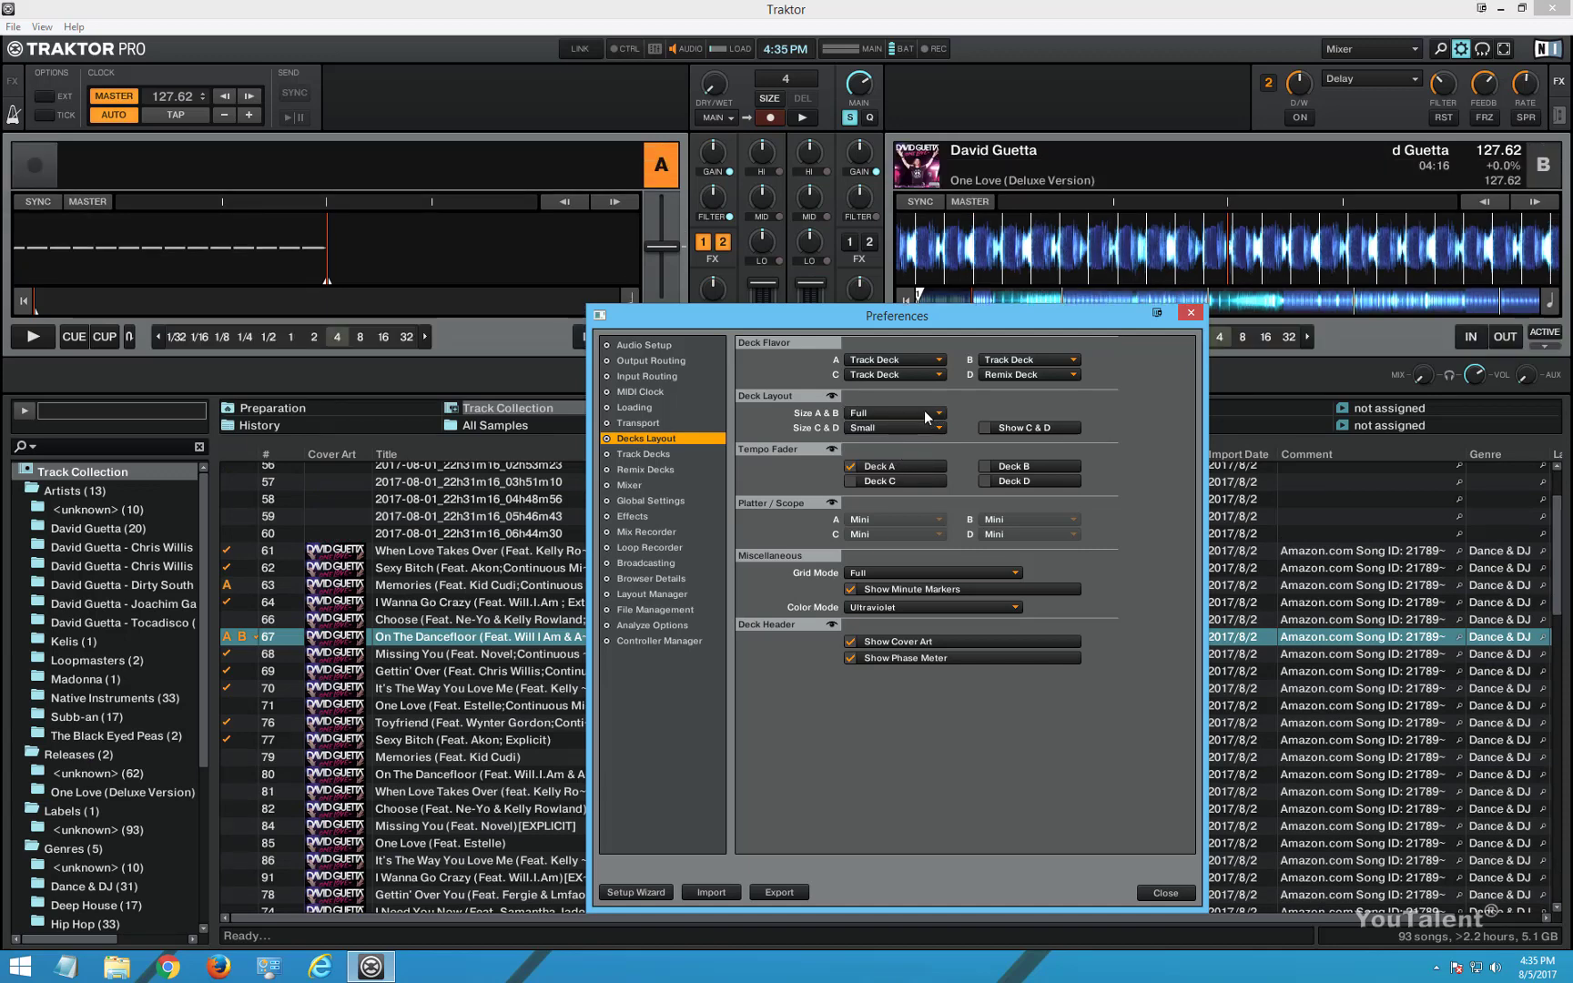
left_click(910, 414)
- Return decks A and B to Advanced, enable tempo faders on decks A and C, and raise A's tempo slightly
left_click(889, 466)
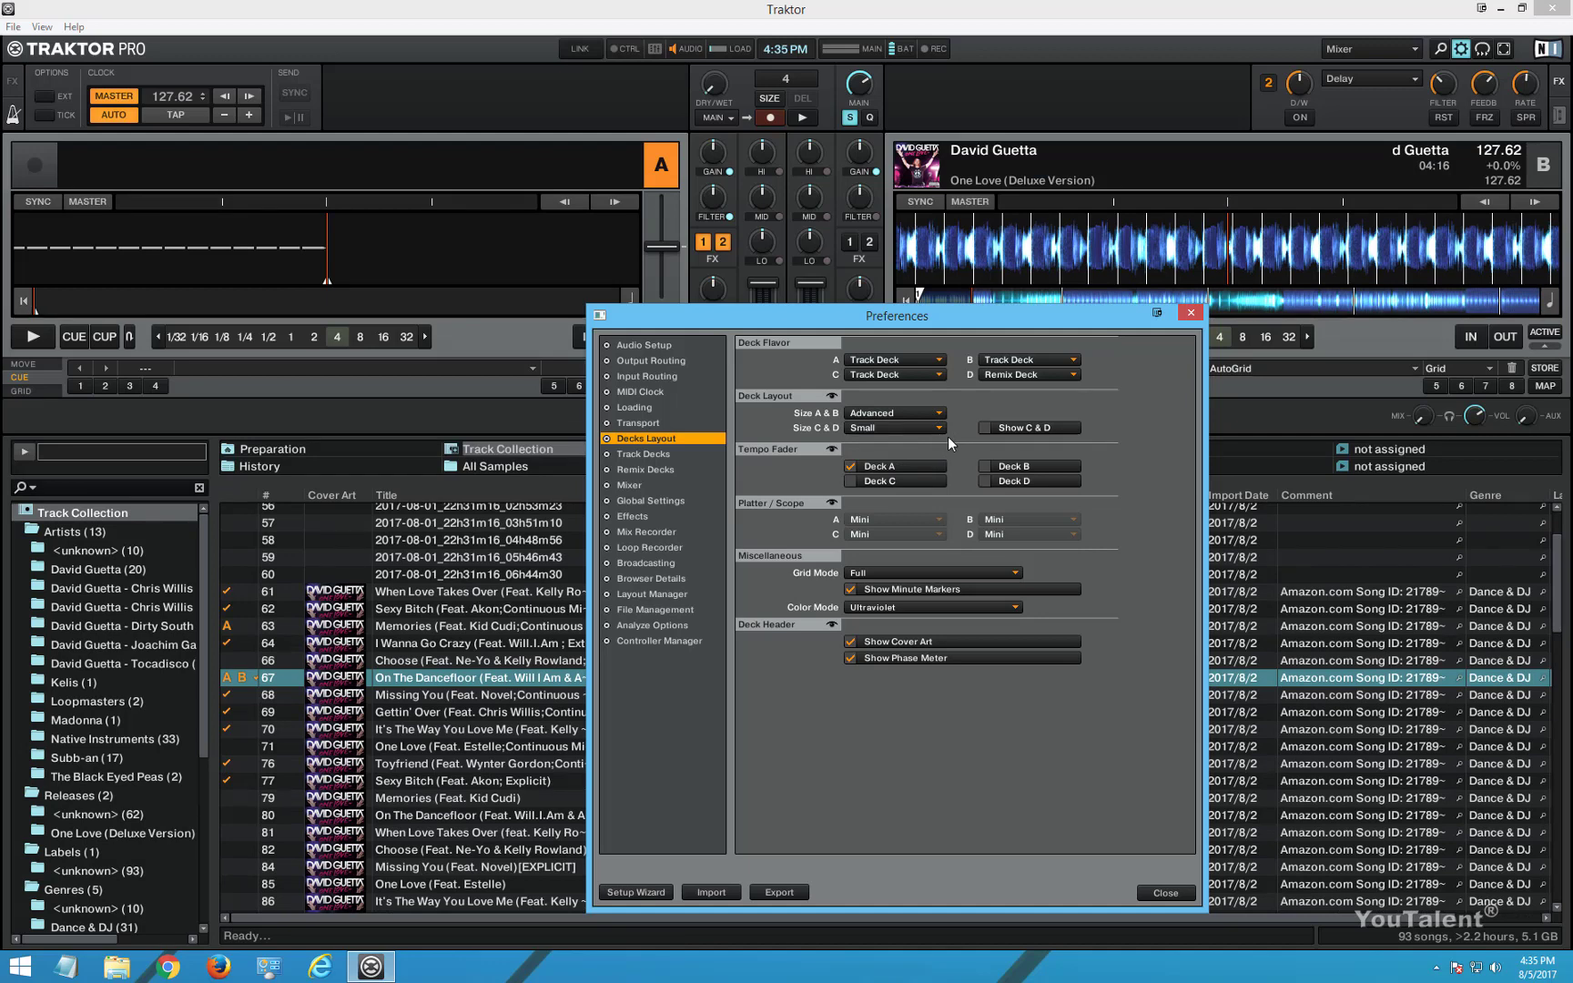
left_click(852, 481)
left_click(854, 468)
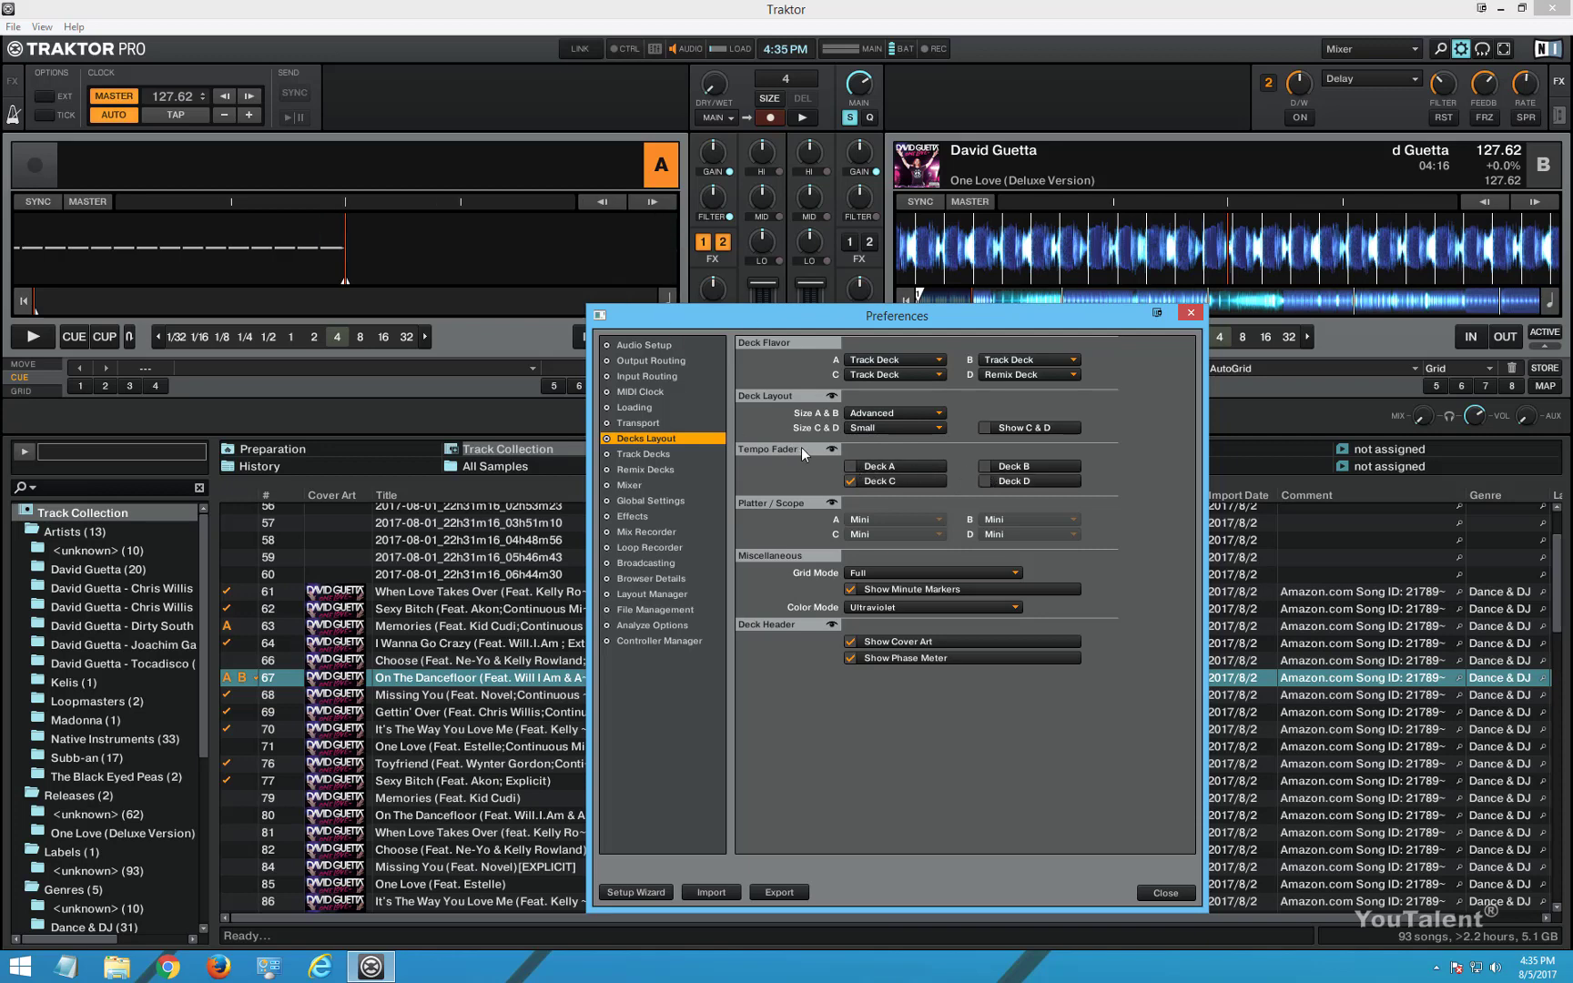
left_click(854, 467)
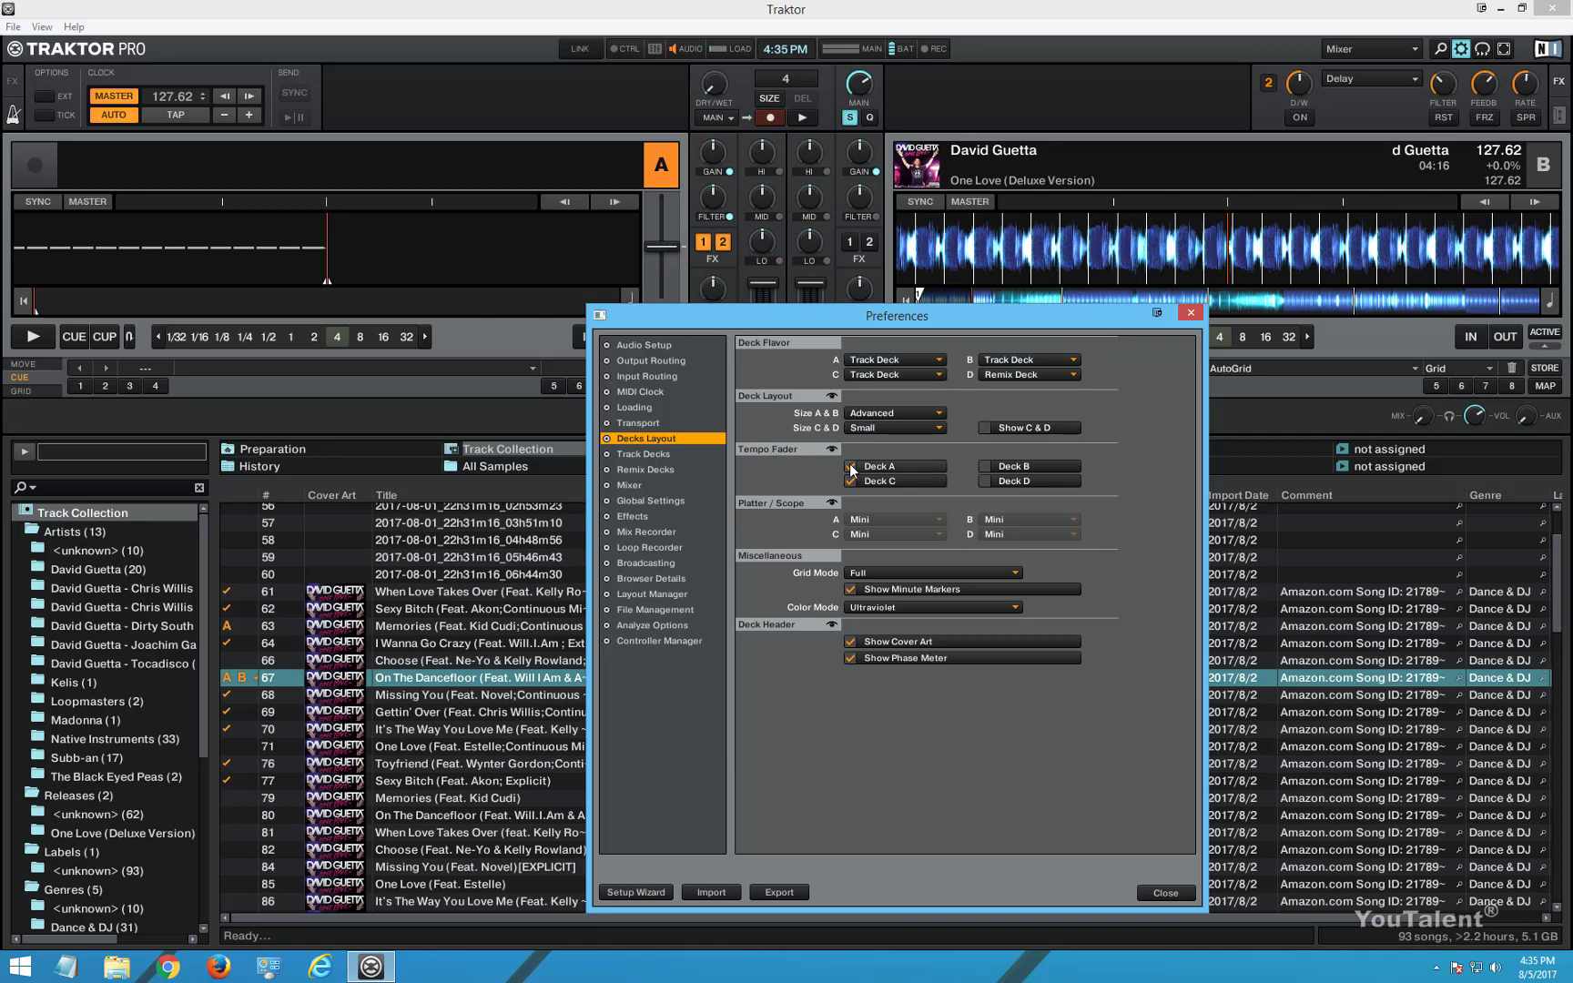
left_click_drag(662, 246, 662, 246)
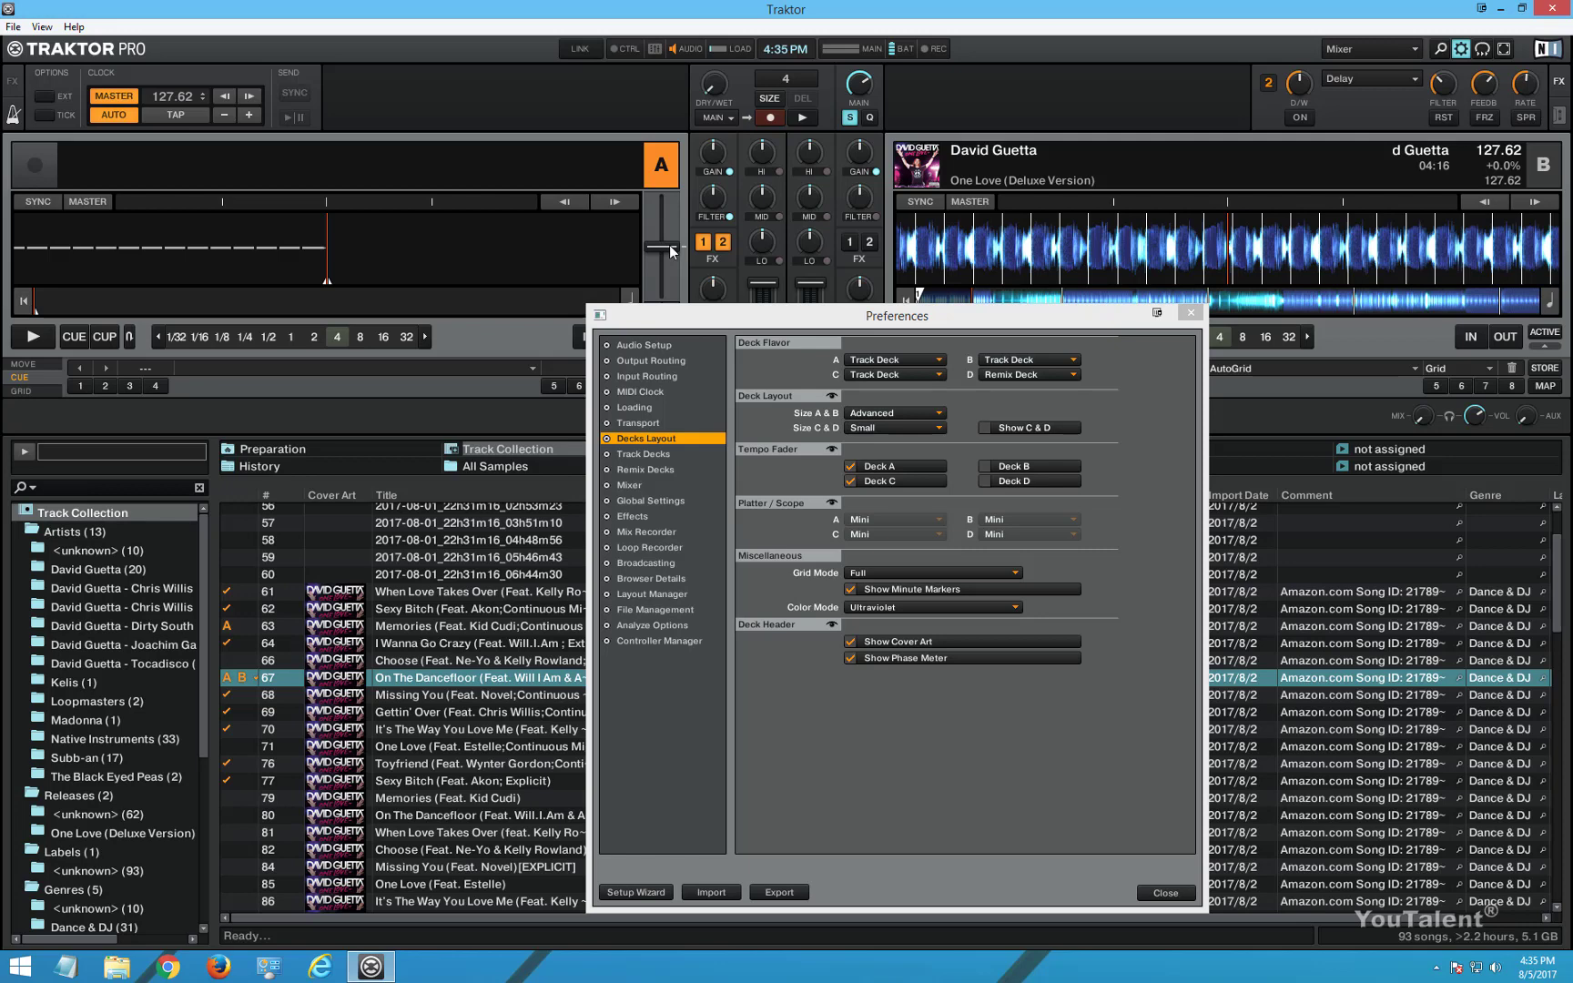
- Nudge deck A's tempo up and load track 68, 'Missing You', into deck A
left_click_drag(668, 245, 668, 246)
left_click_drag(457, 696, 273, 259)
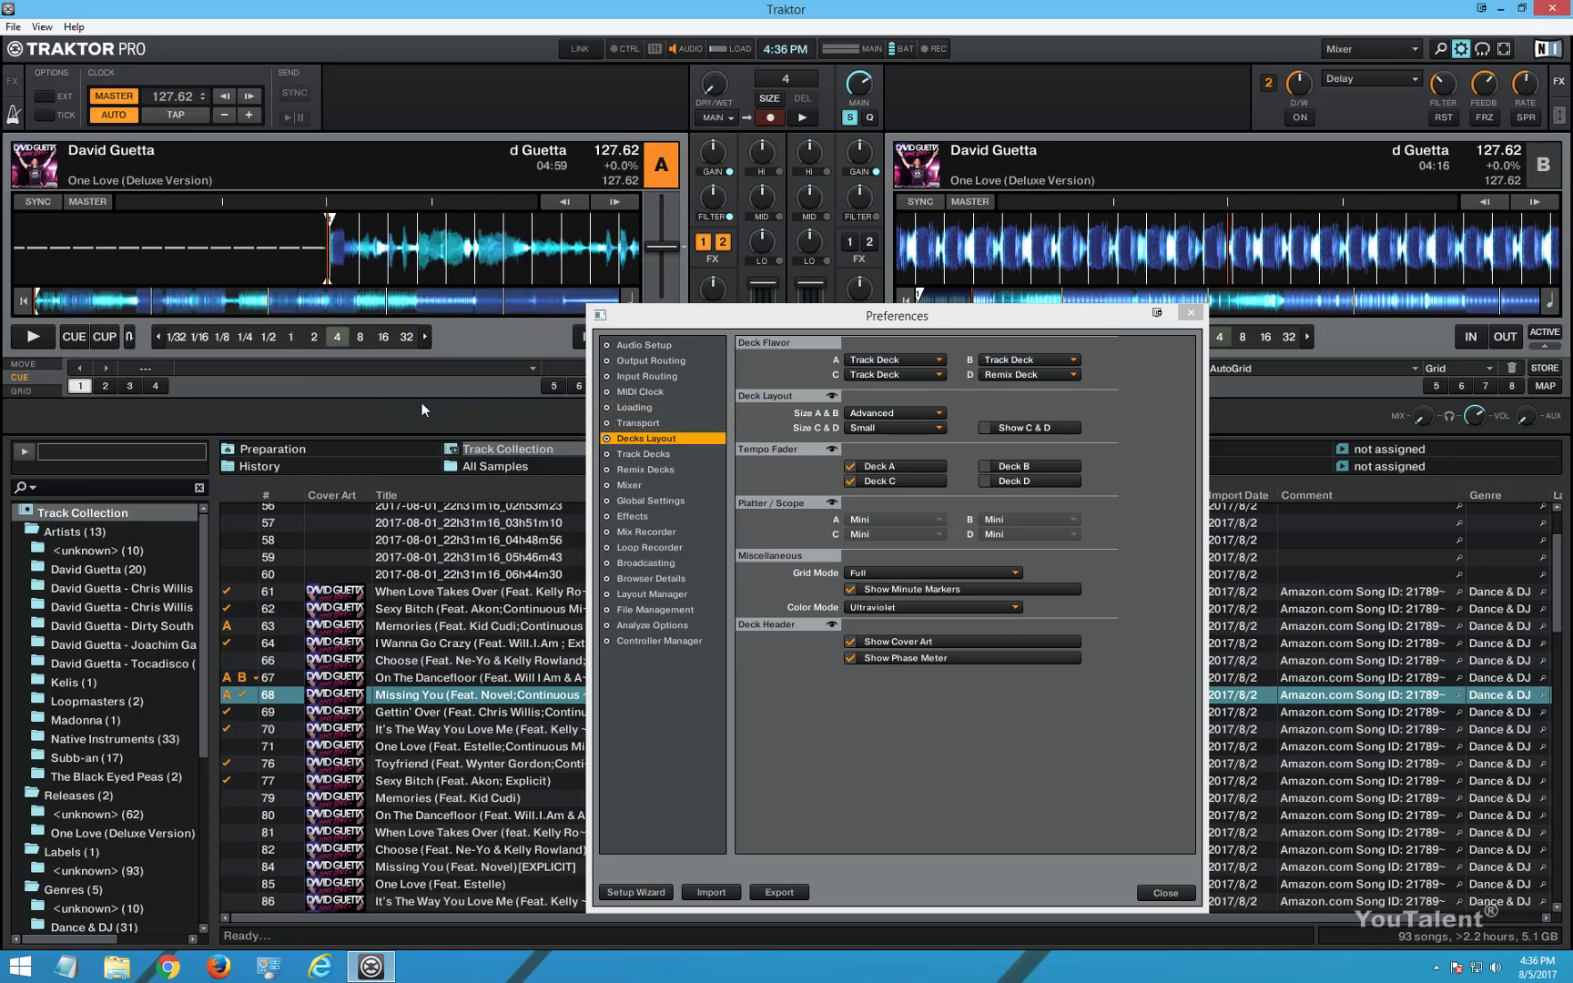
- Jump deck A to a new playback position and set the Grid Mode to Dim
left_click(972, 572)
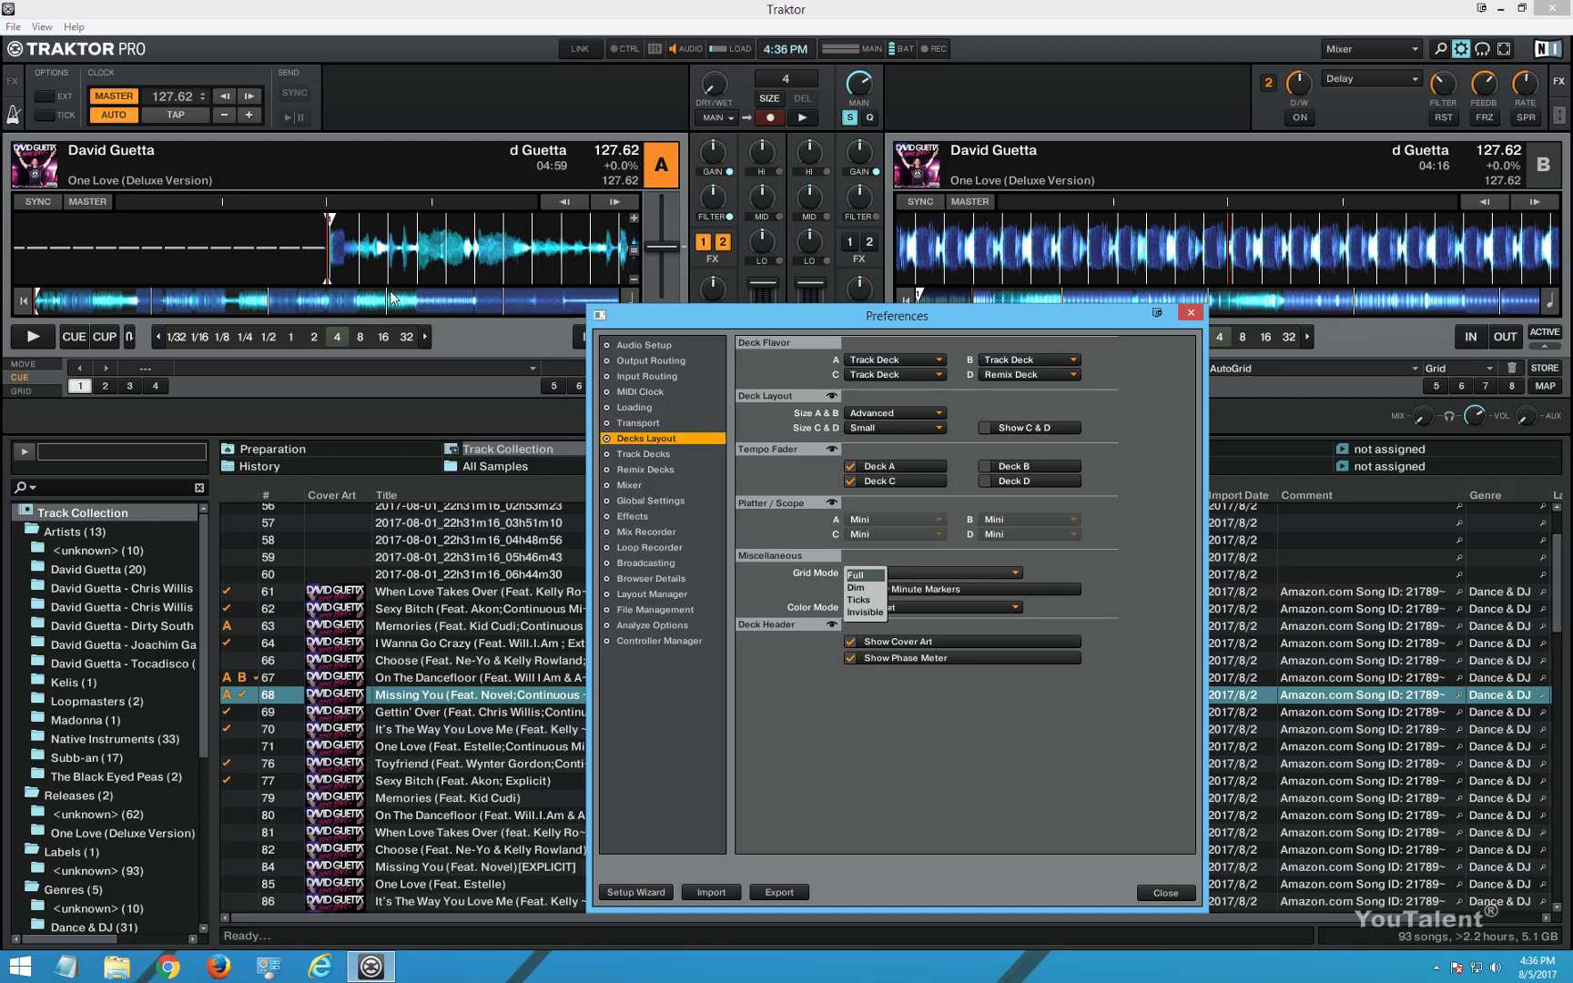
left_click(166, 303)
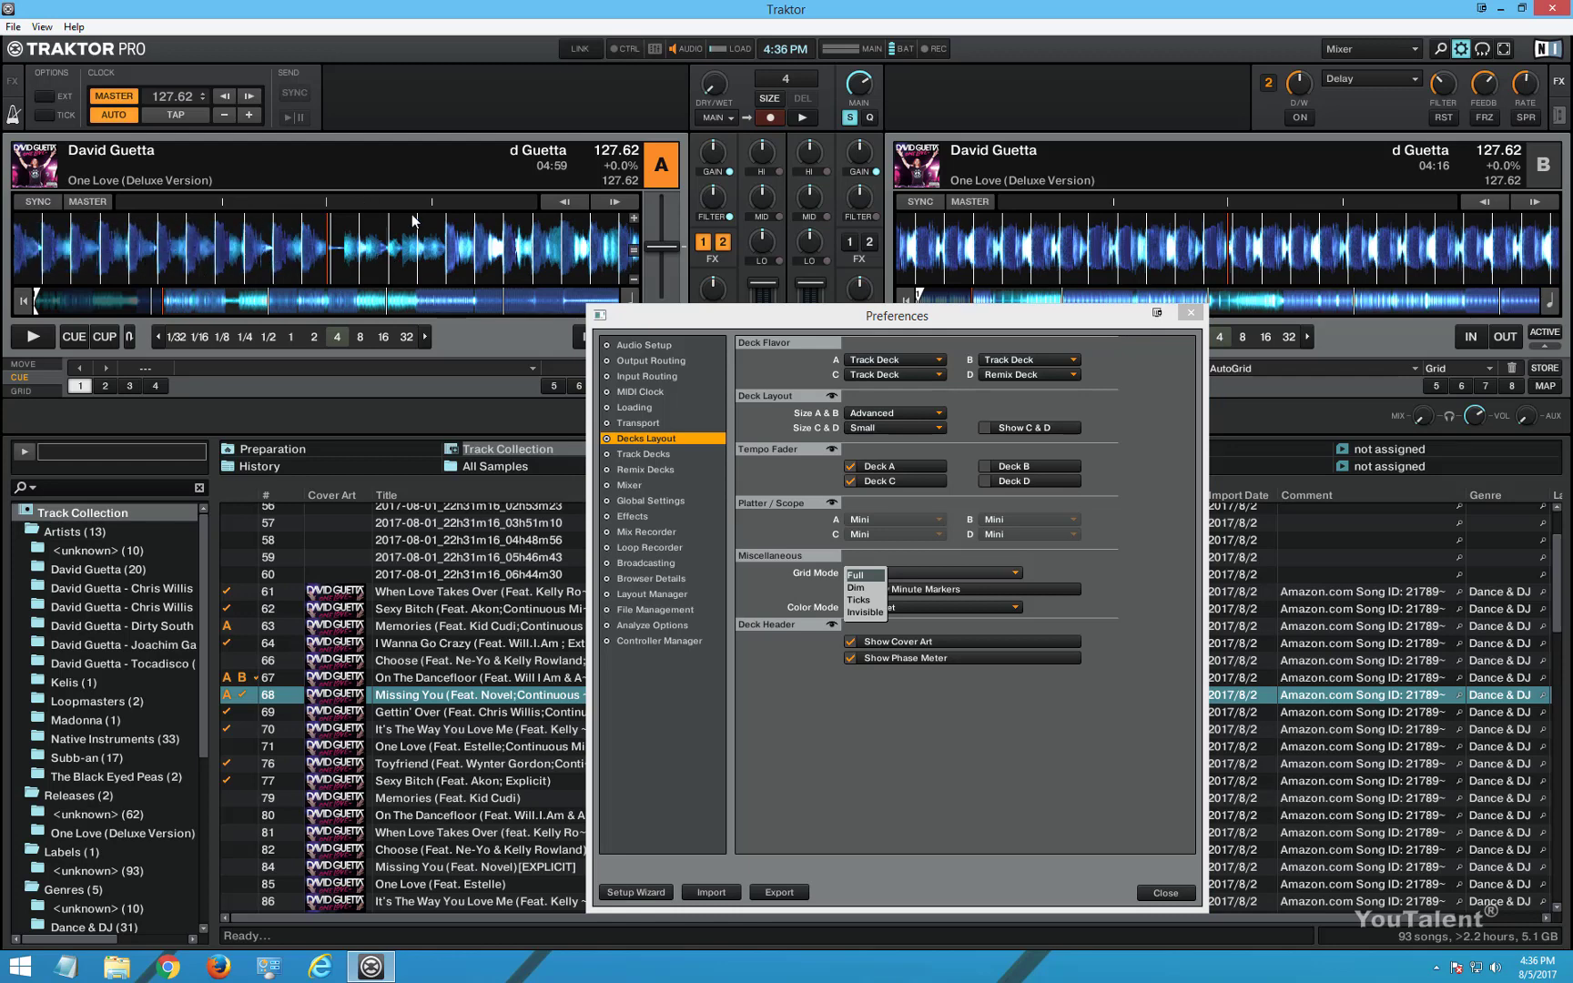
left_click(860, 588)
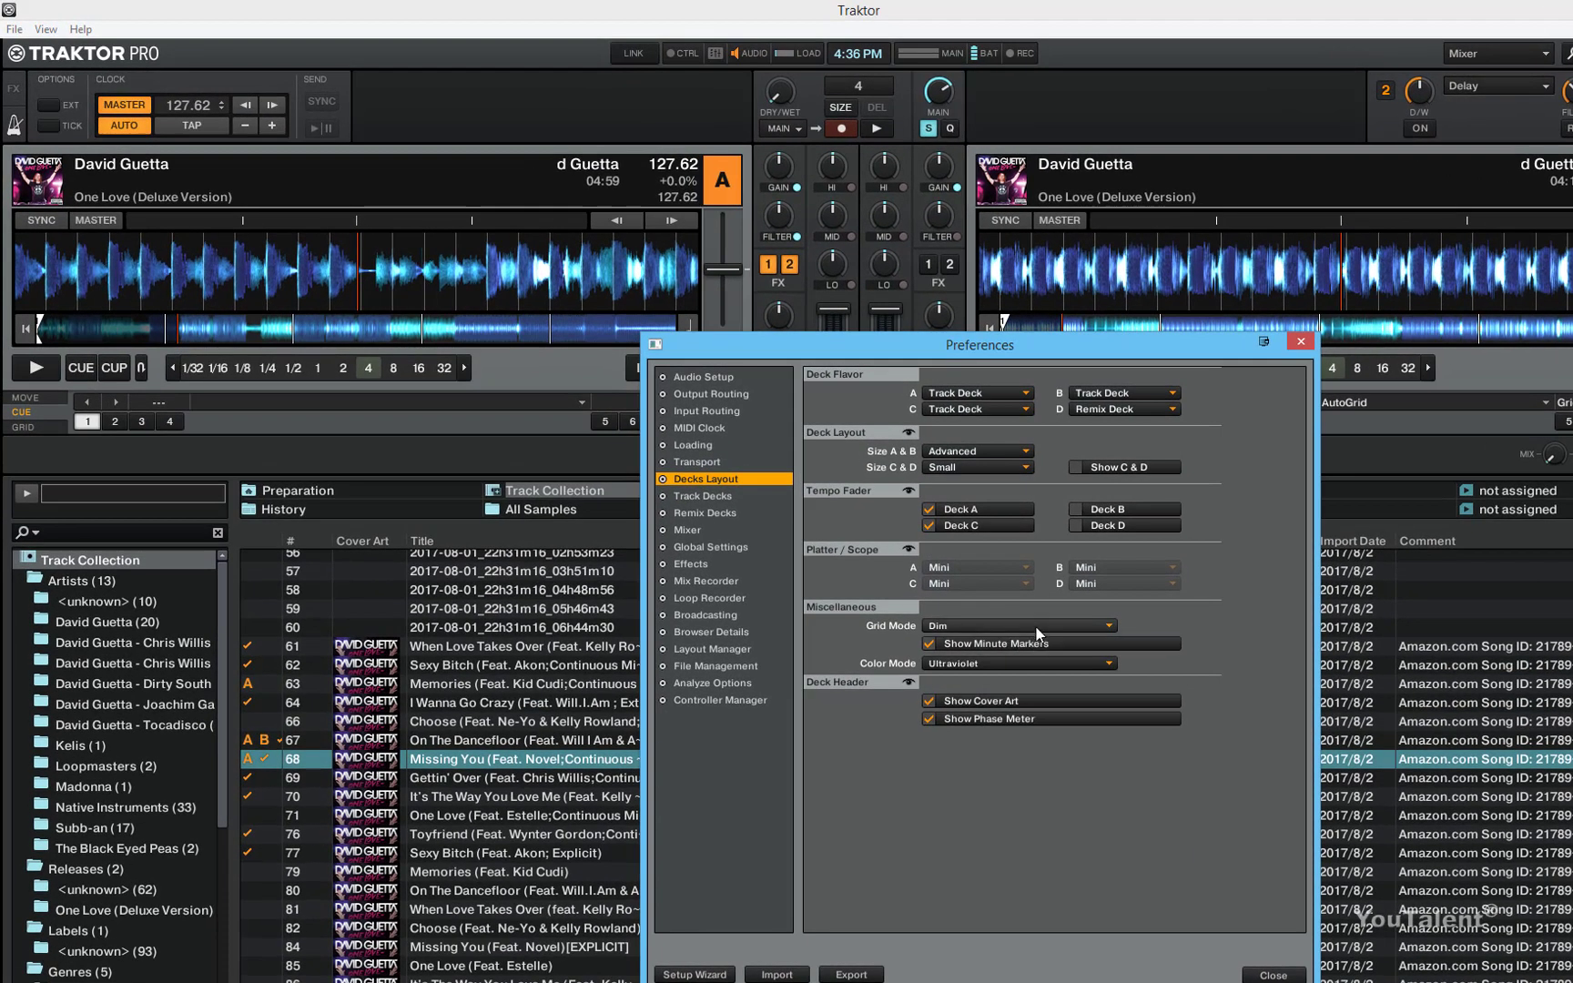
- Try the Ticks and Invisible grid modes, then settle on Full
left_click(1021, 626)
left_click(961, 656)
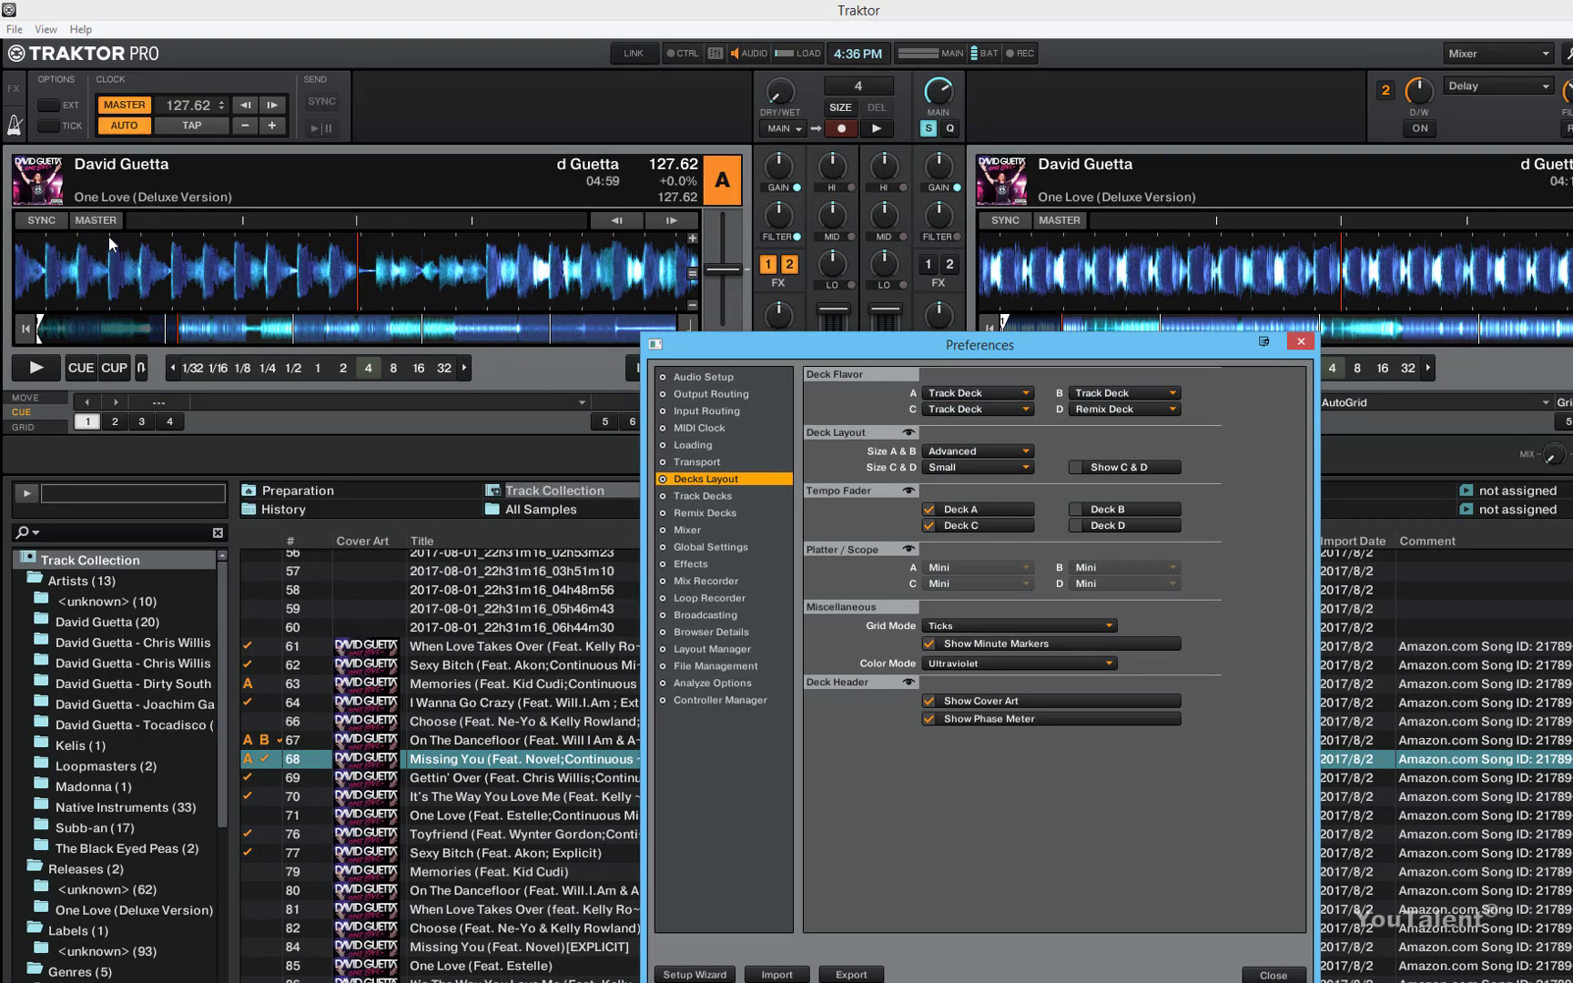
left_click(963, 629)
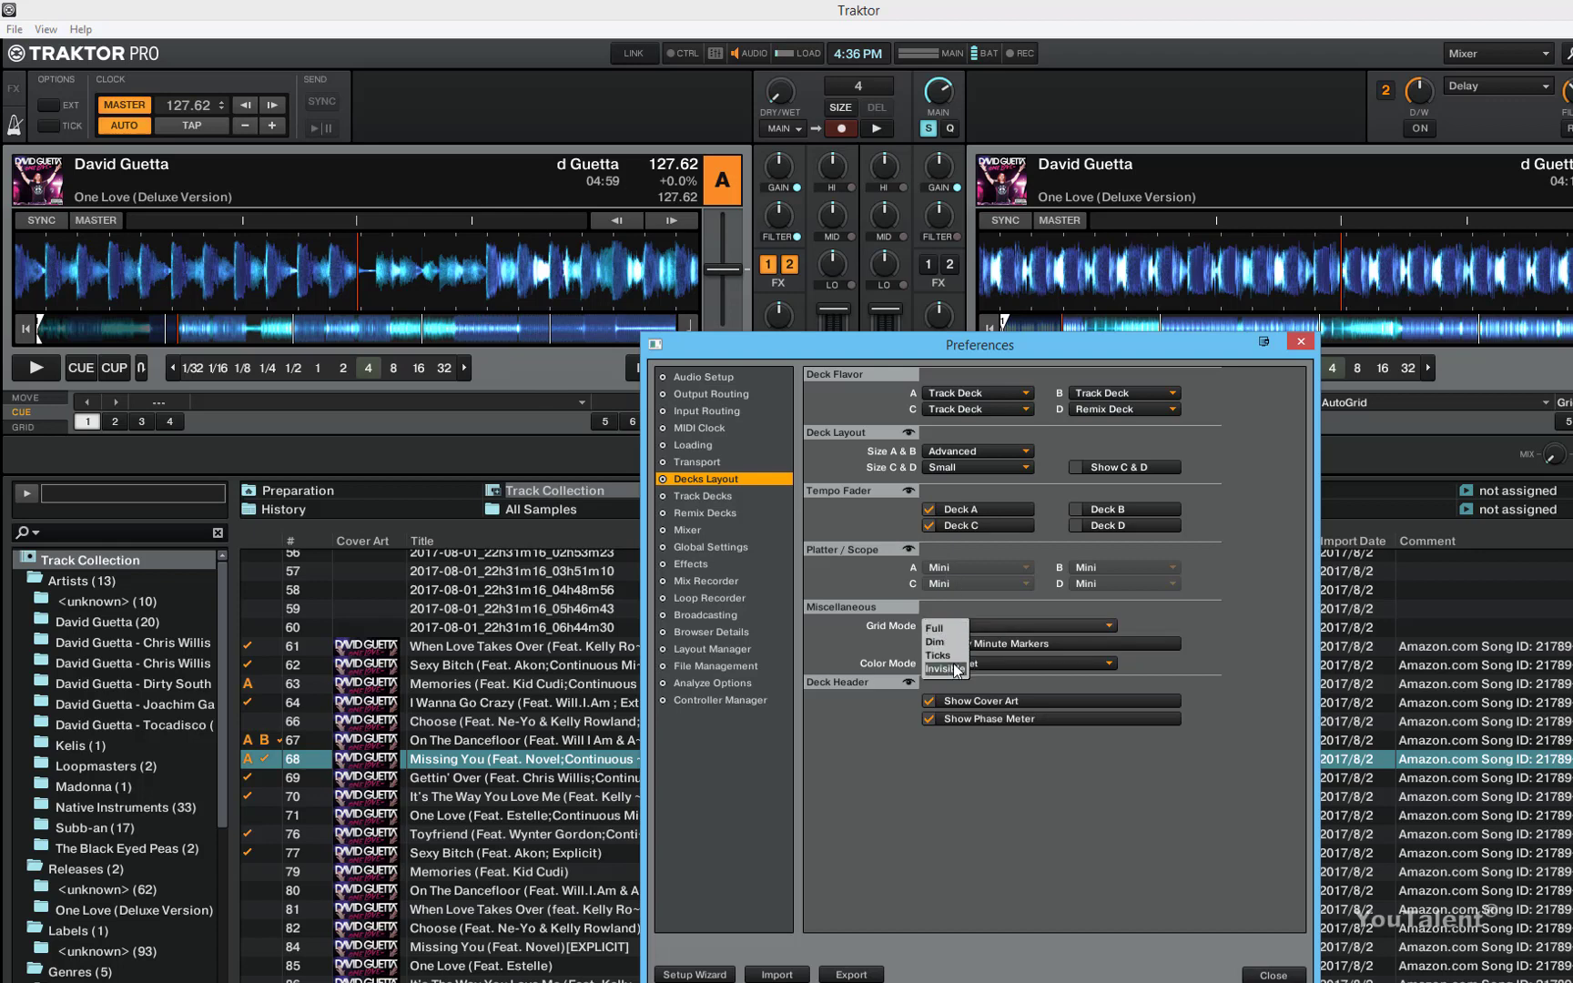
left_click(954, 669)
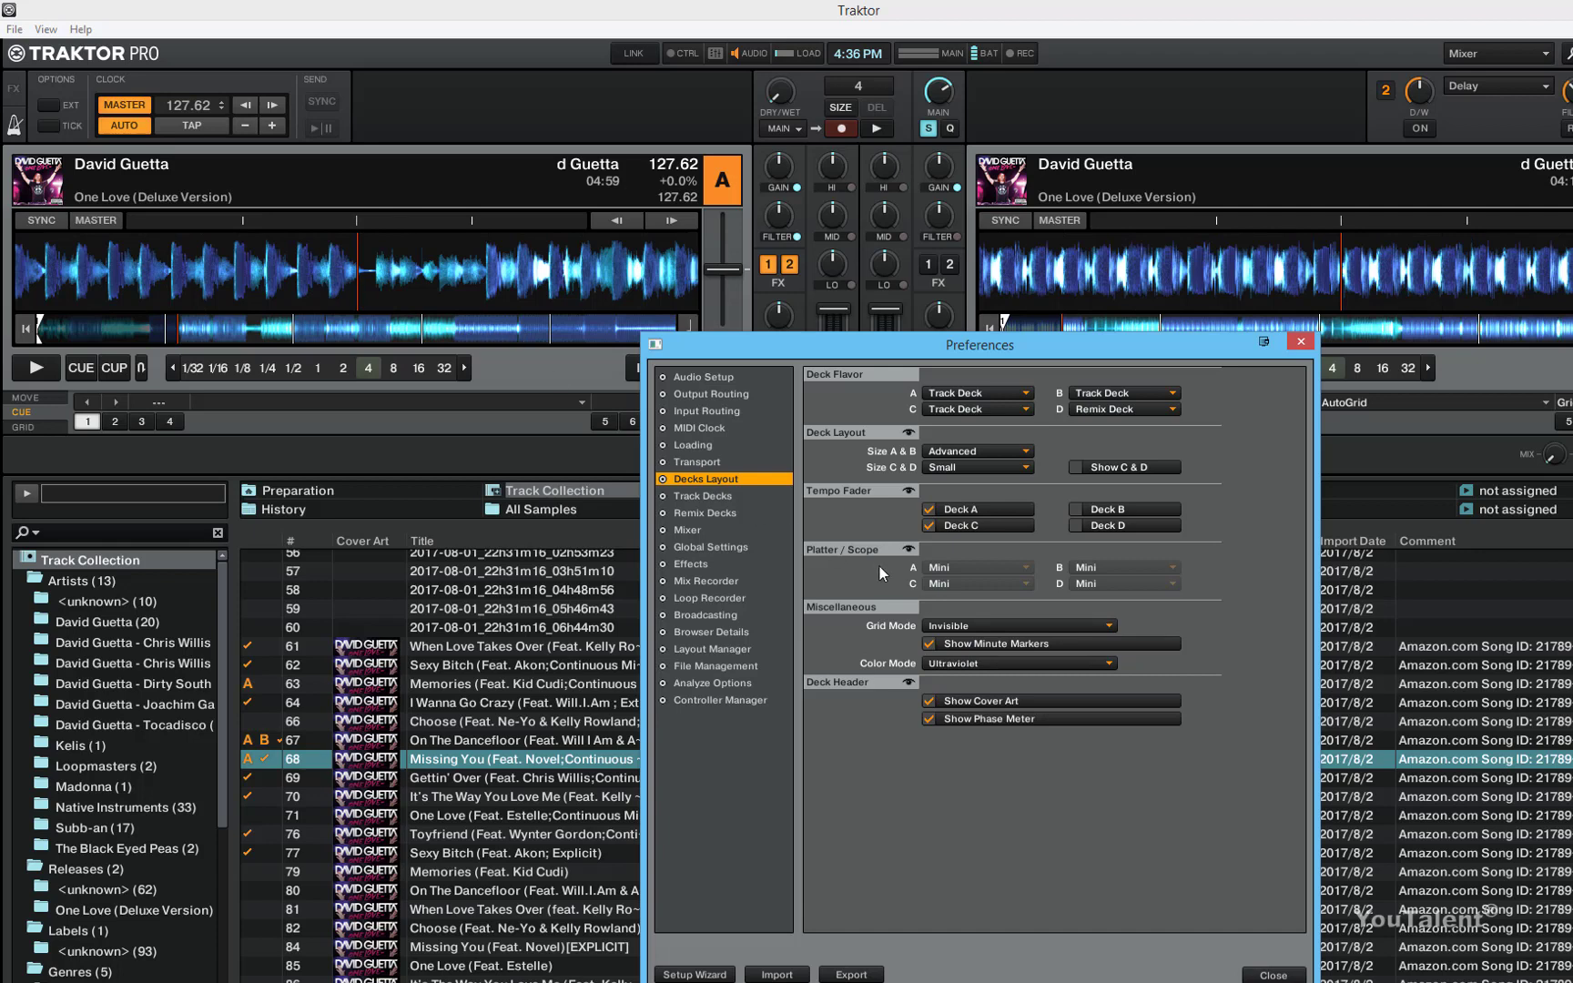
left_click(959, 622)
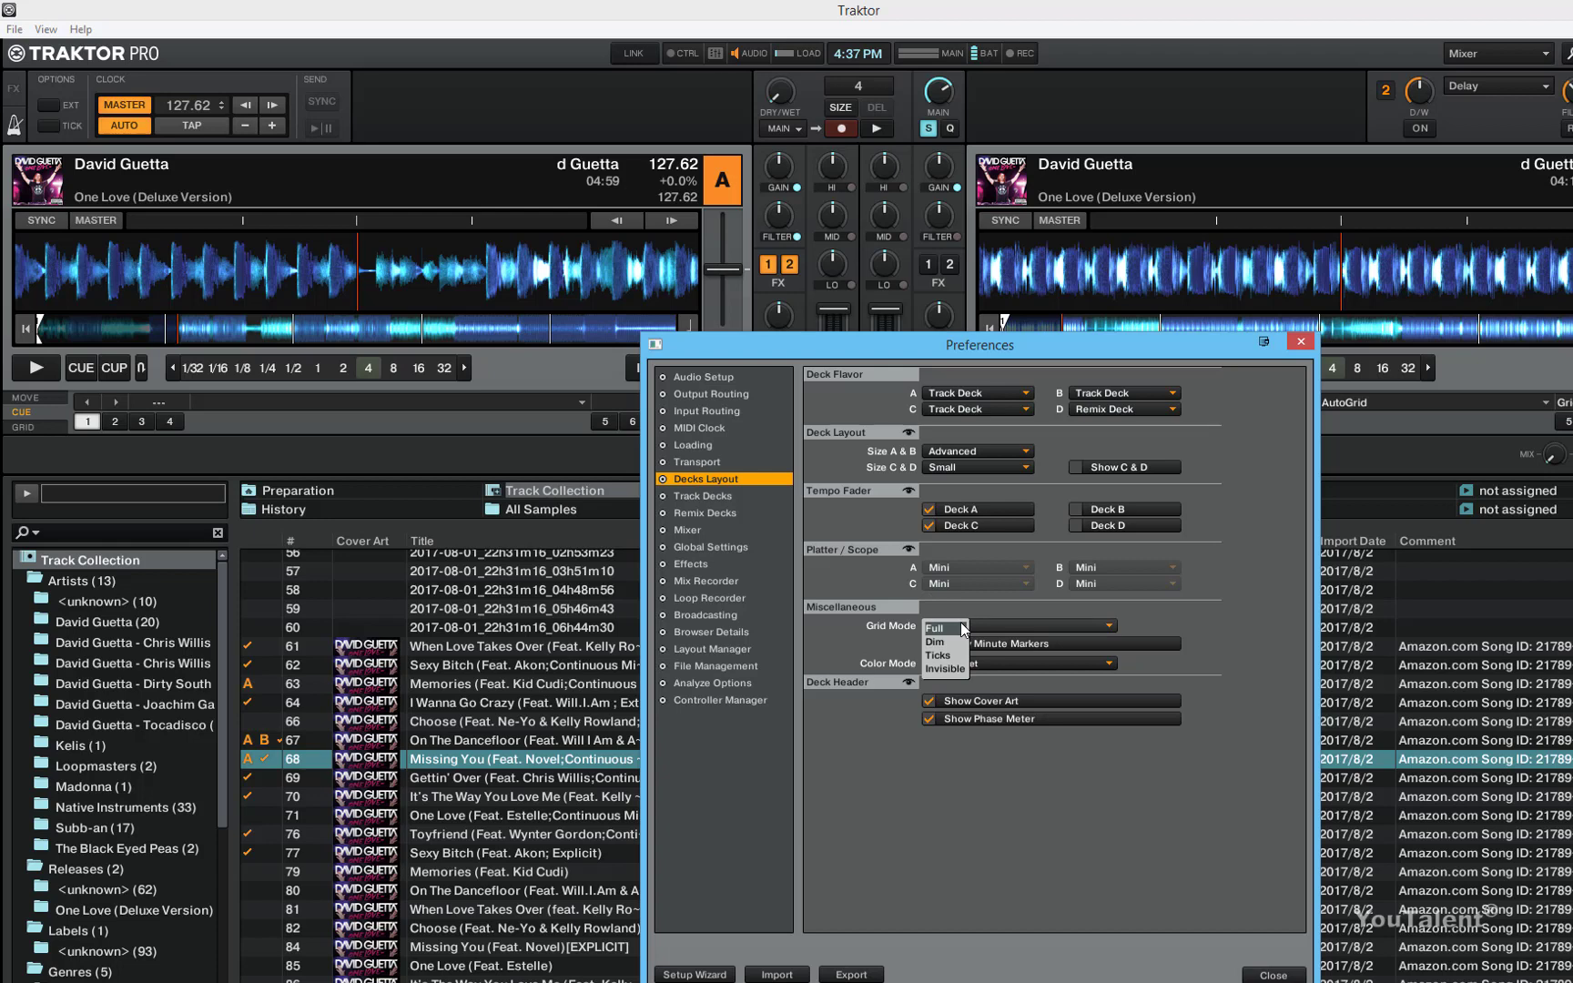
left_click(962, 626)
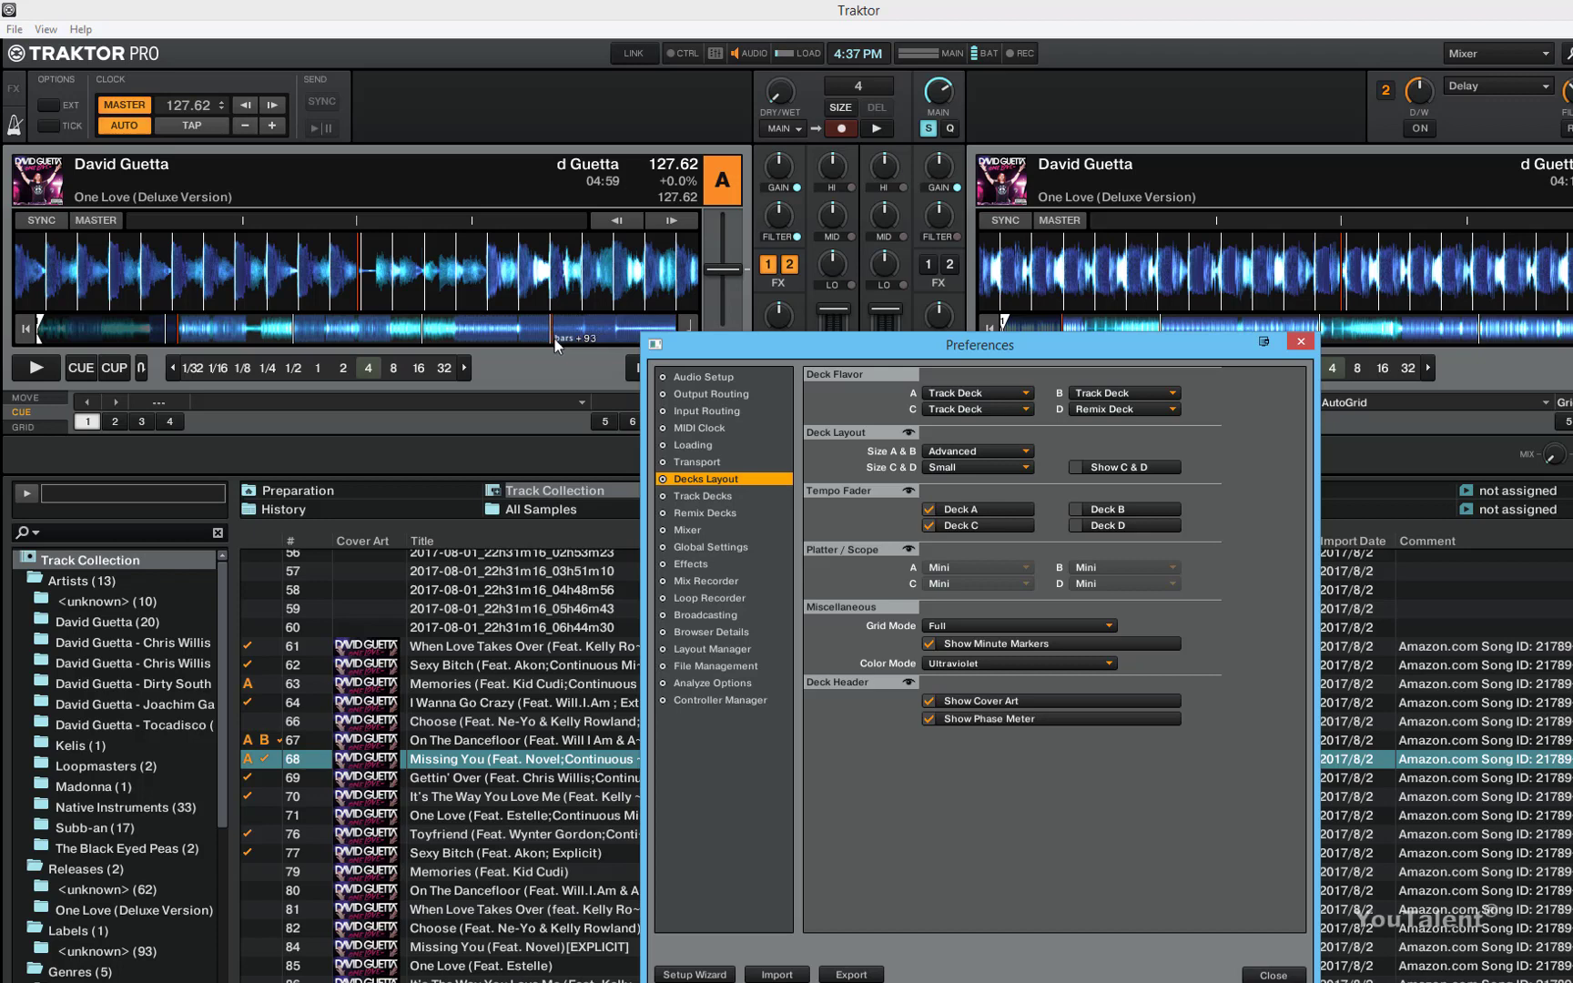
left_click(930, 645)
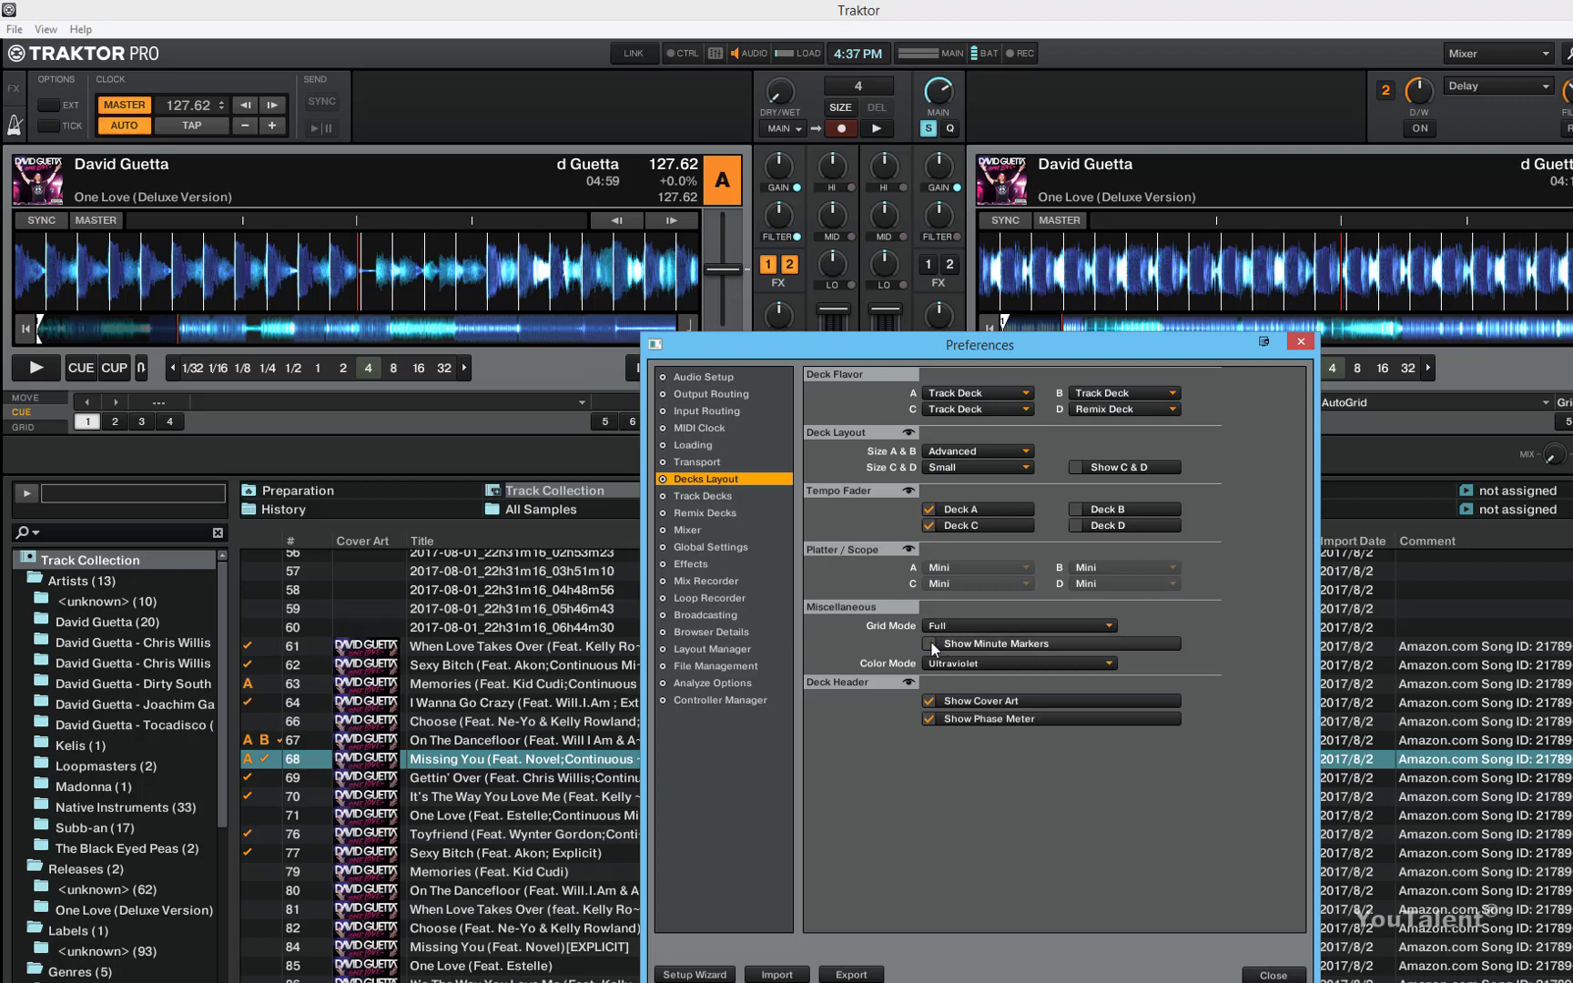
left_click(933, 645)
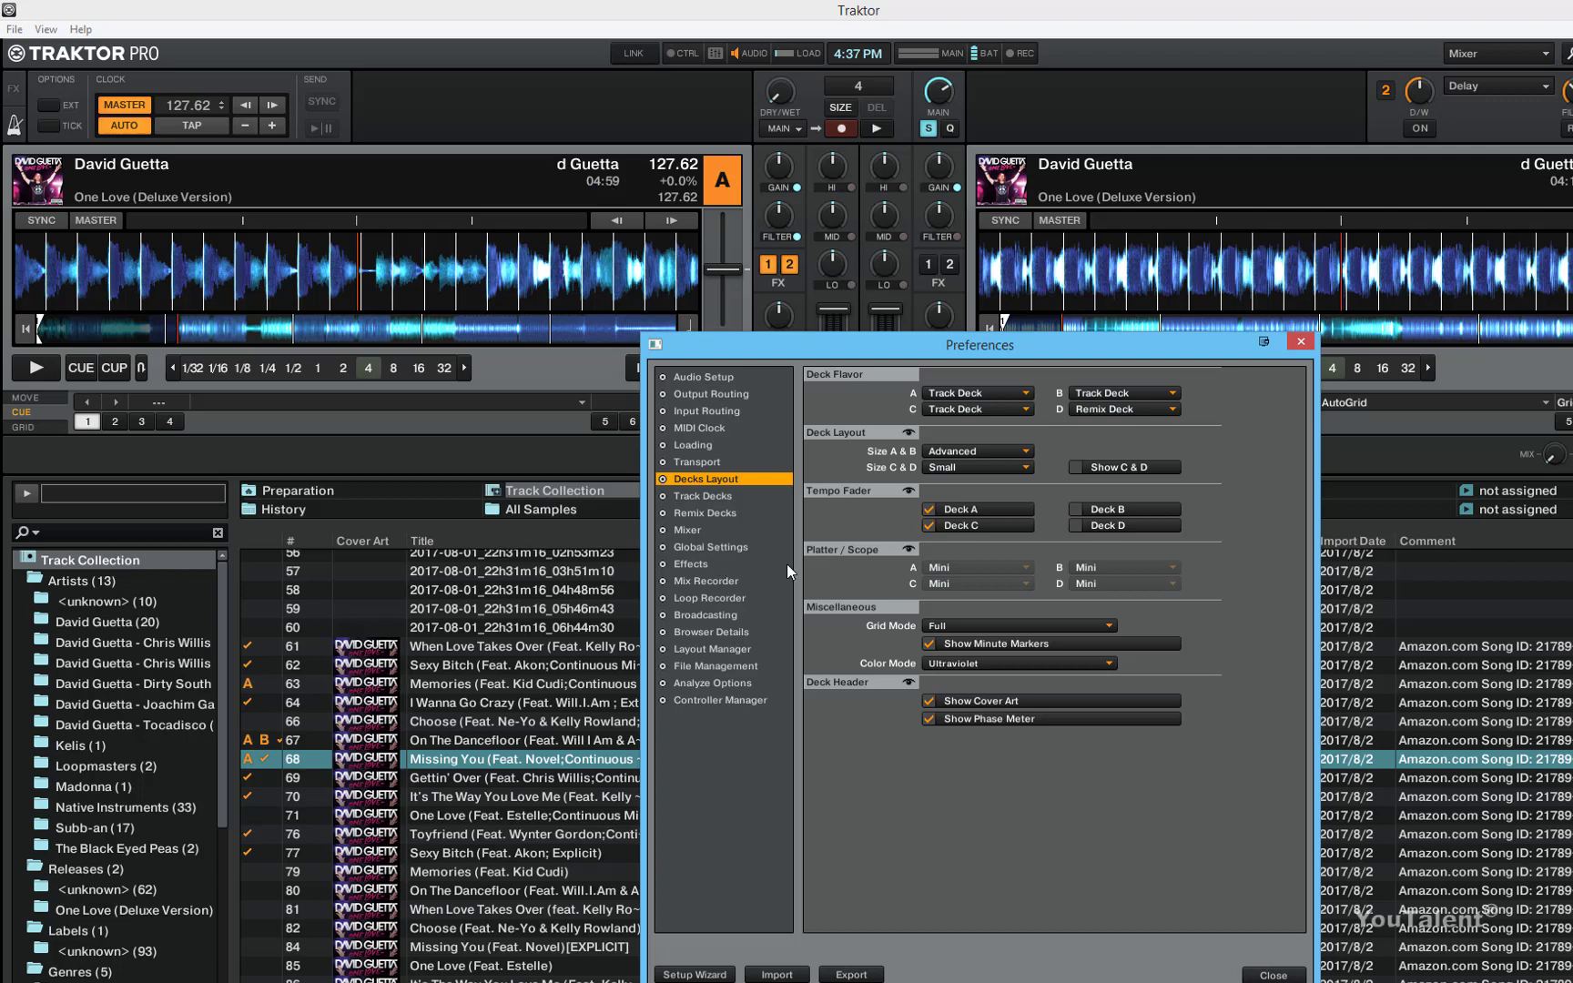
left_click(982, 662)
left_click(956, 678)
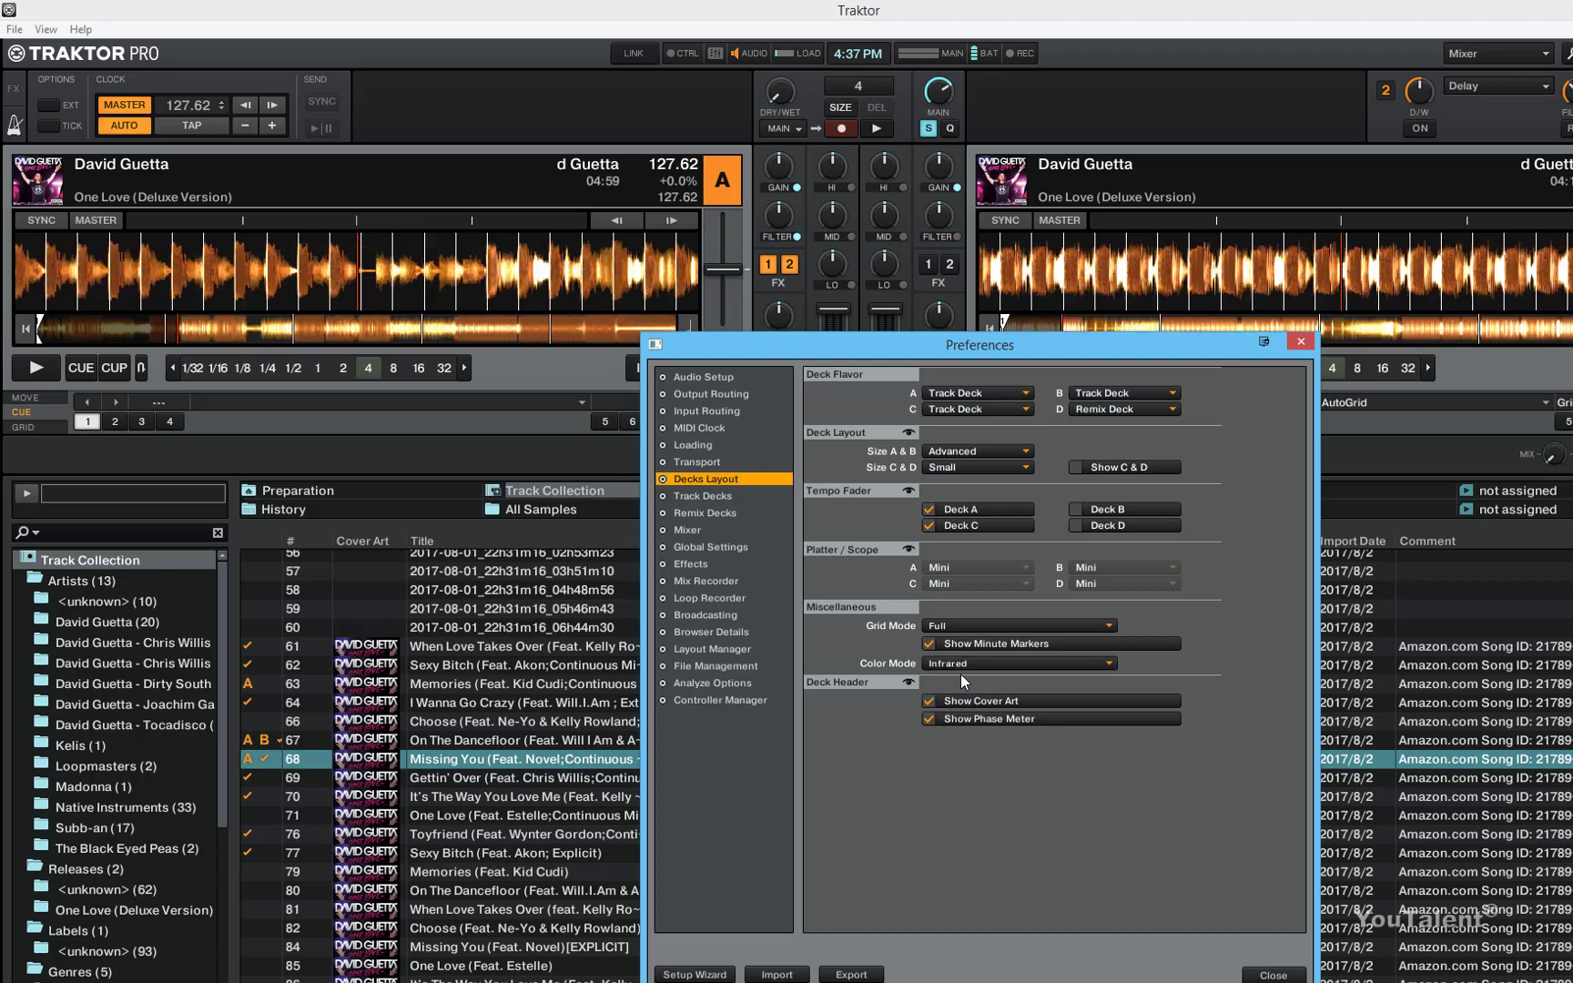
left_click(959, 667)
left_click(955, 694)
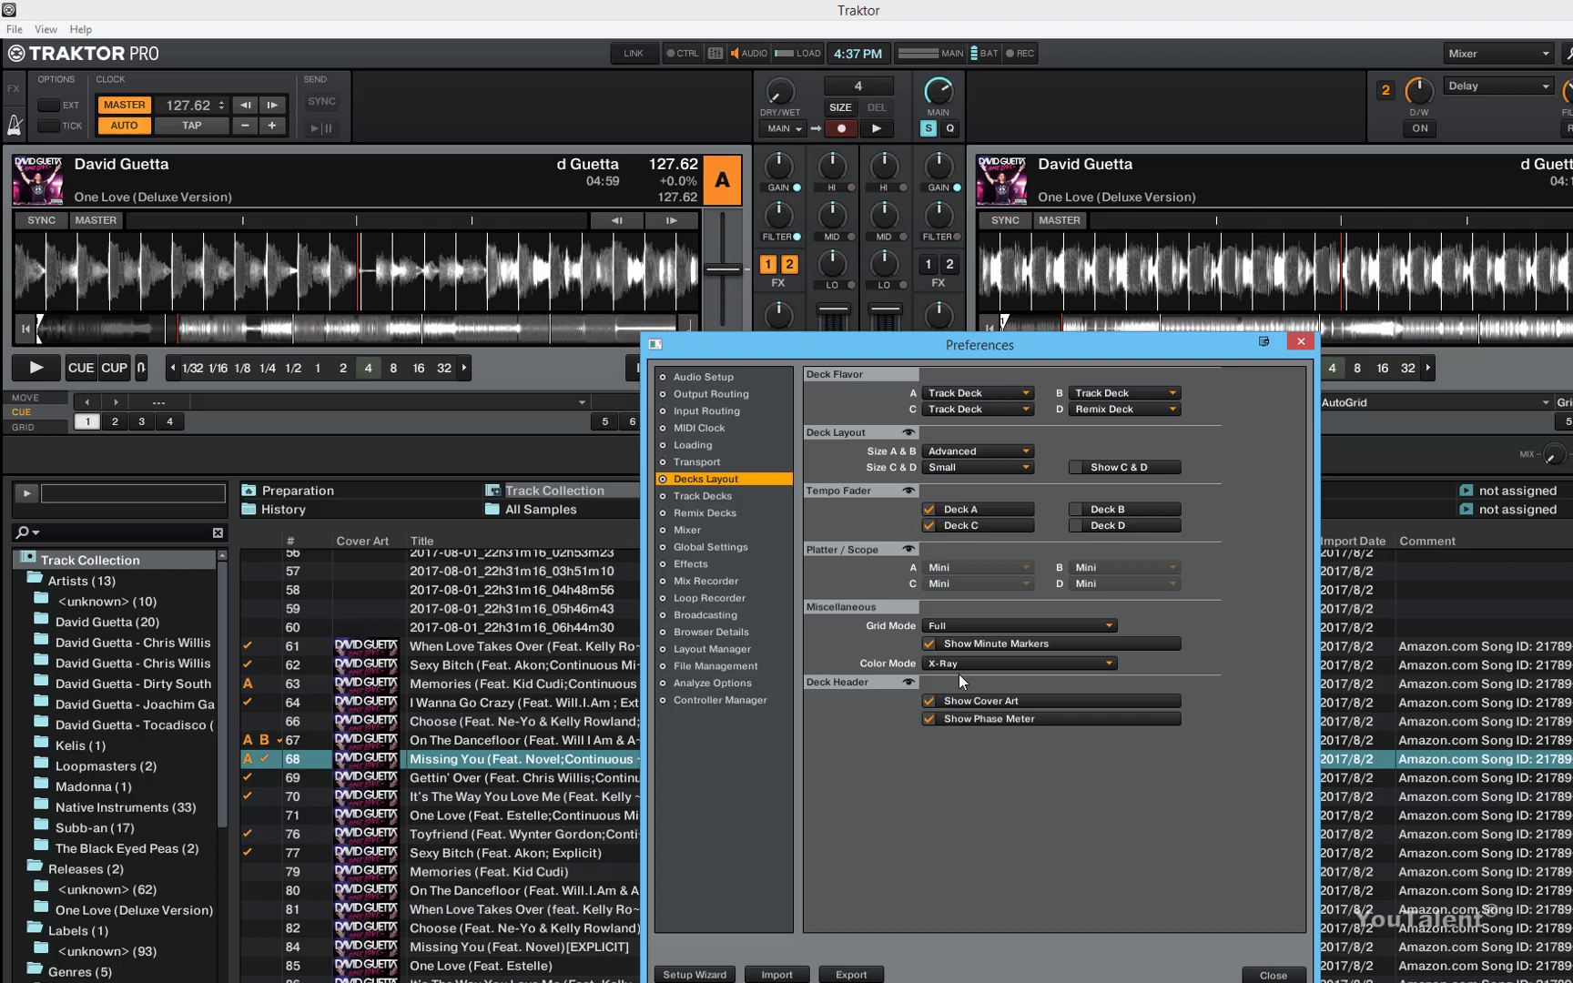
left_click(959, 664)
left_click(955, 706)
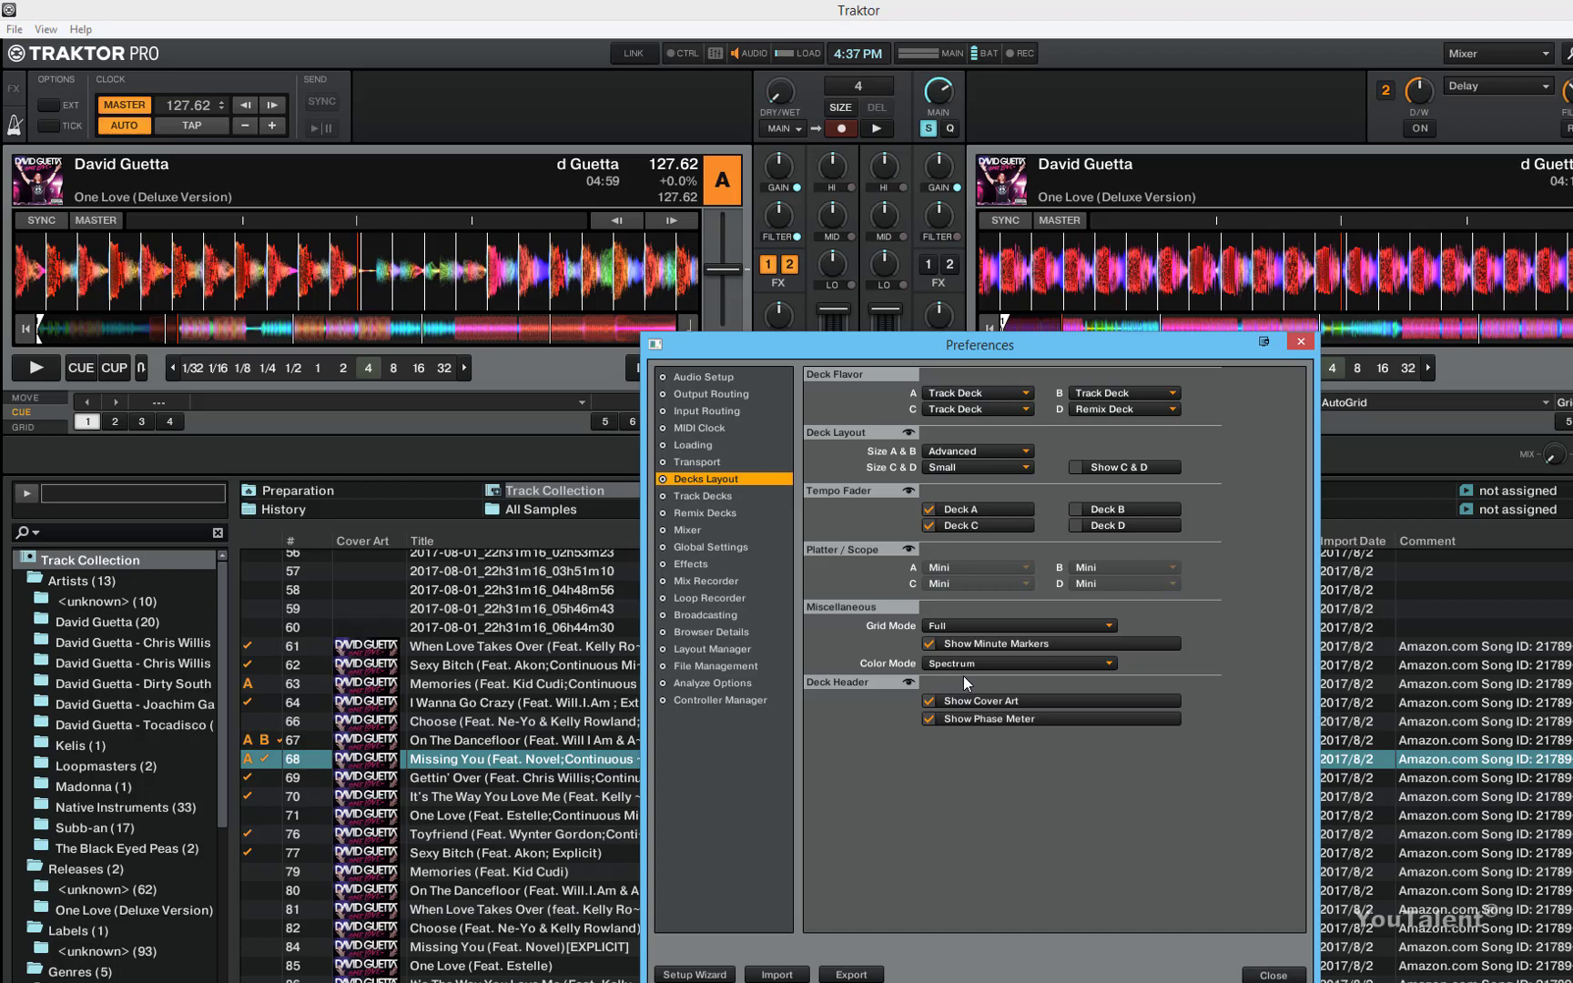
left_click(970, 665)
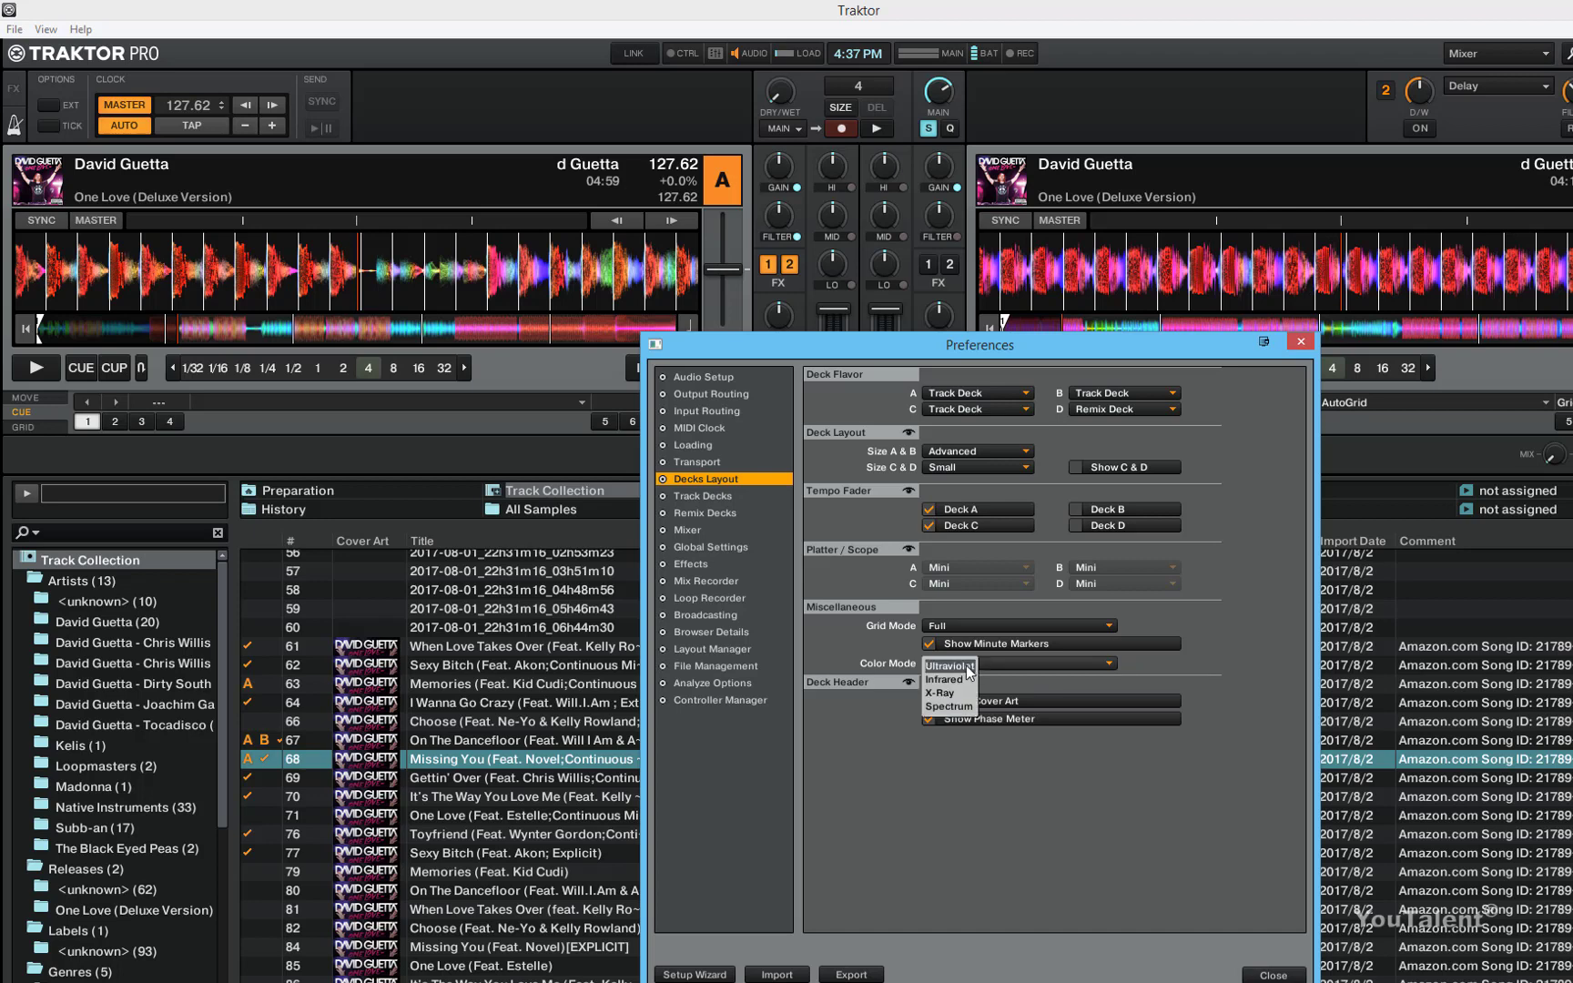
left_click(947, 666)
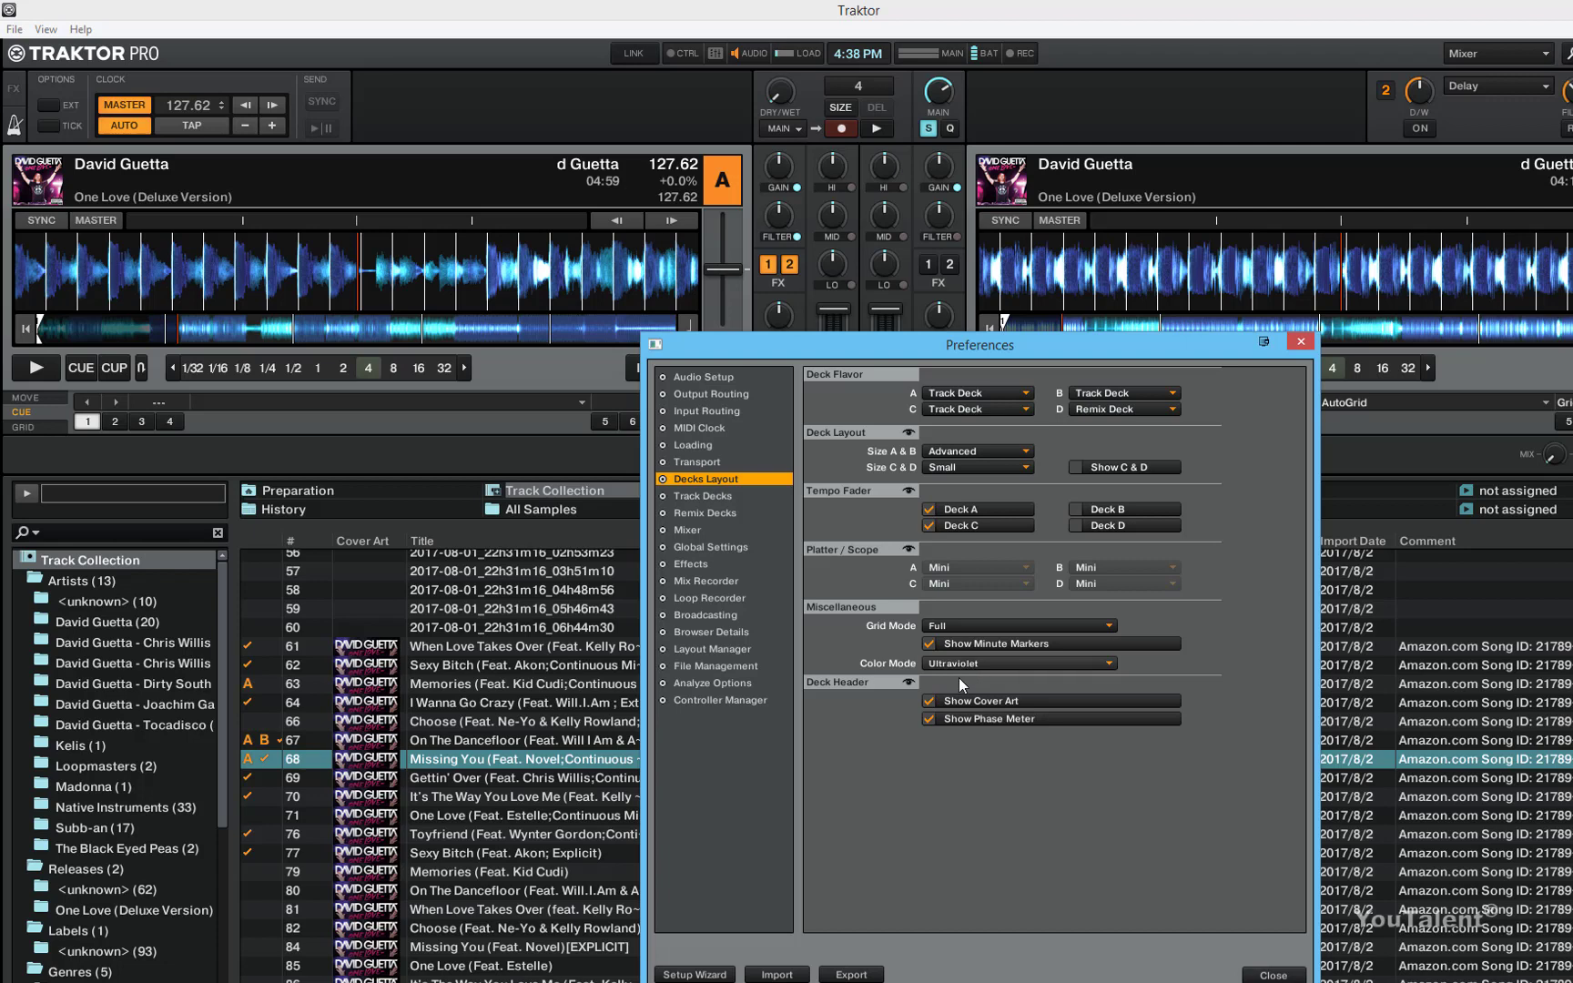
left_click(932, 702)
left_click(932, 702)
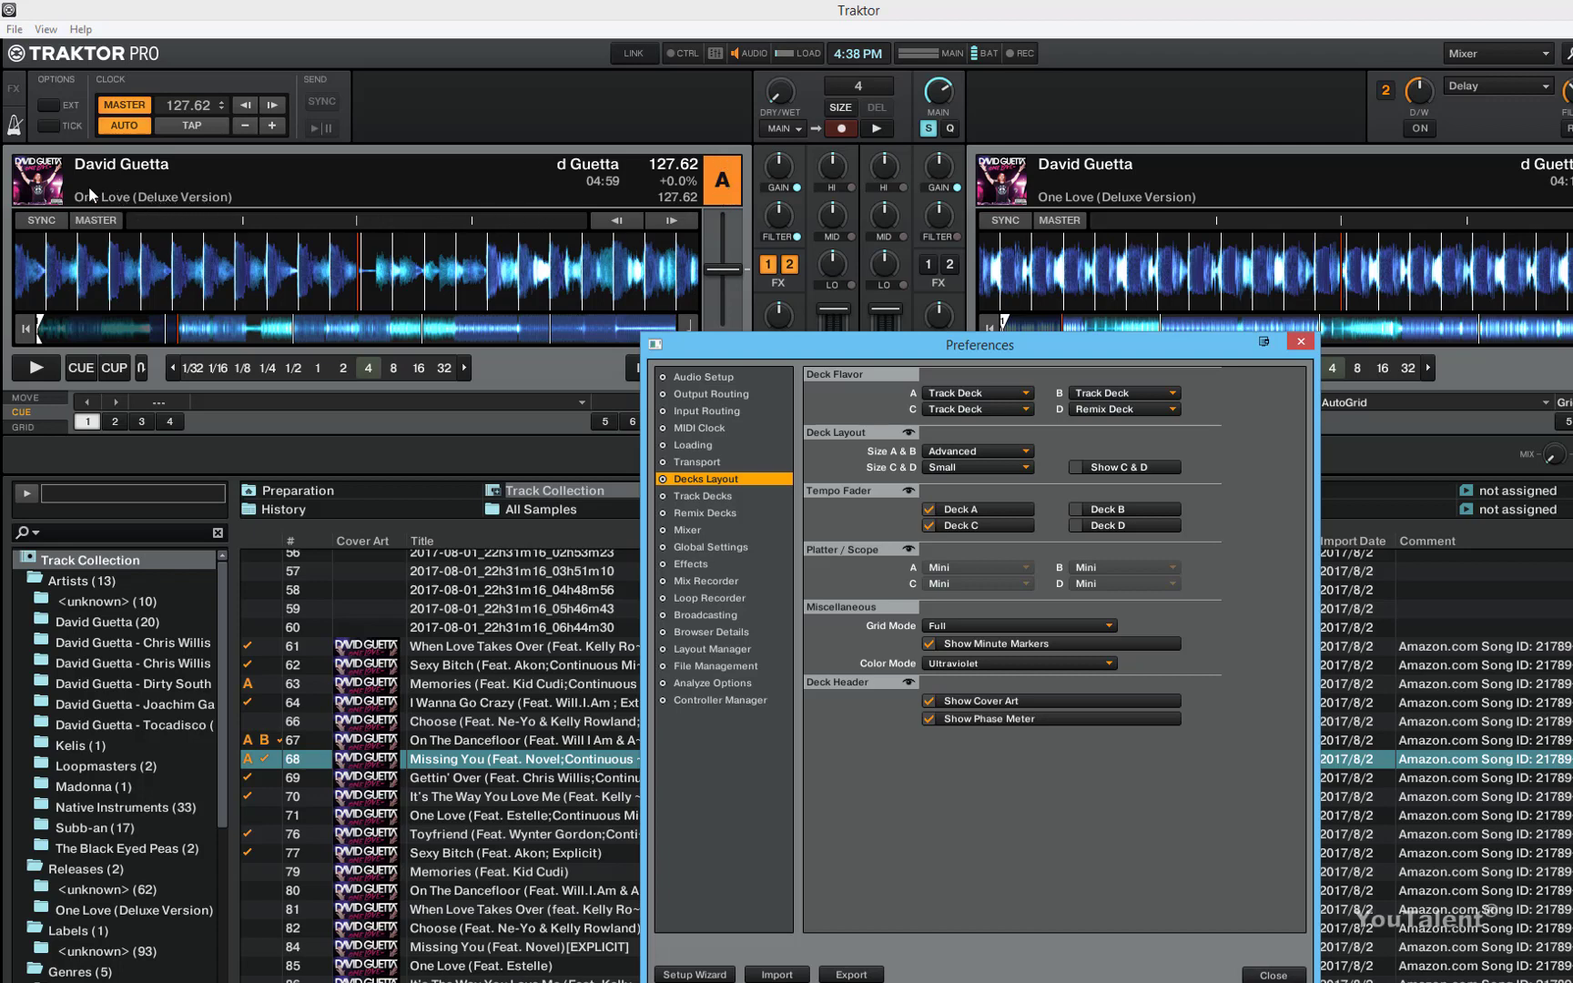
left_click(925, 702)
left_click(924, 702)
- Toggle Show Phase Meter off and back on, then raise the Preferences window
left_click(930, 719)
left_click(617, 228)
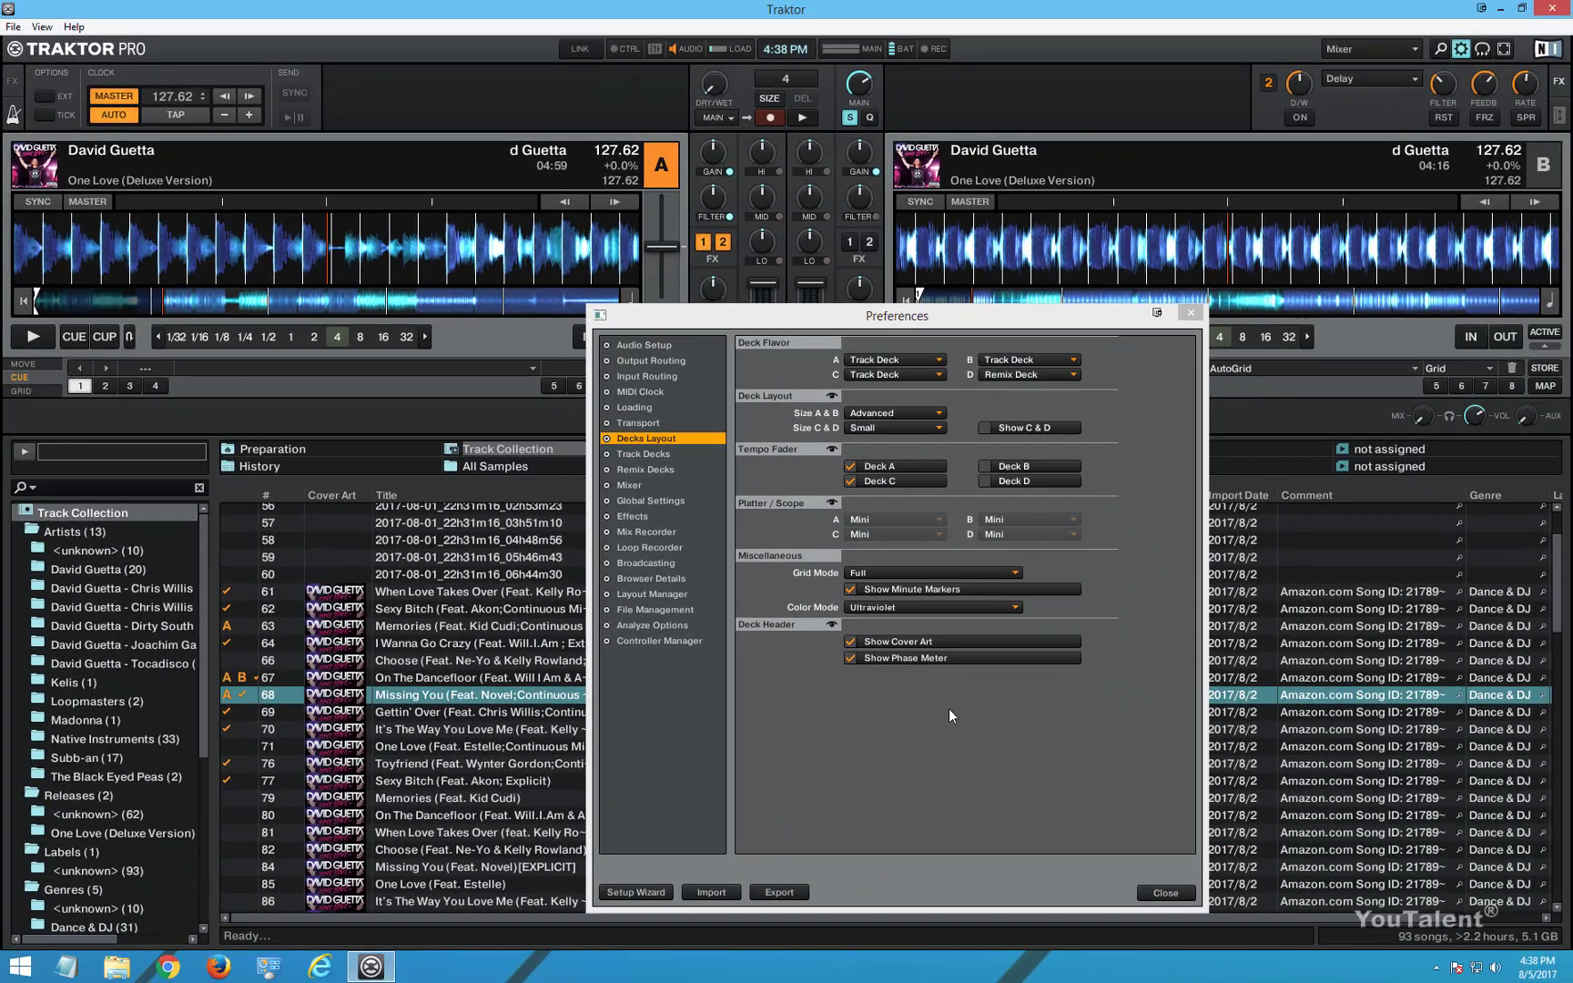
left_click(851, 657)
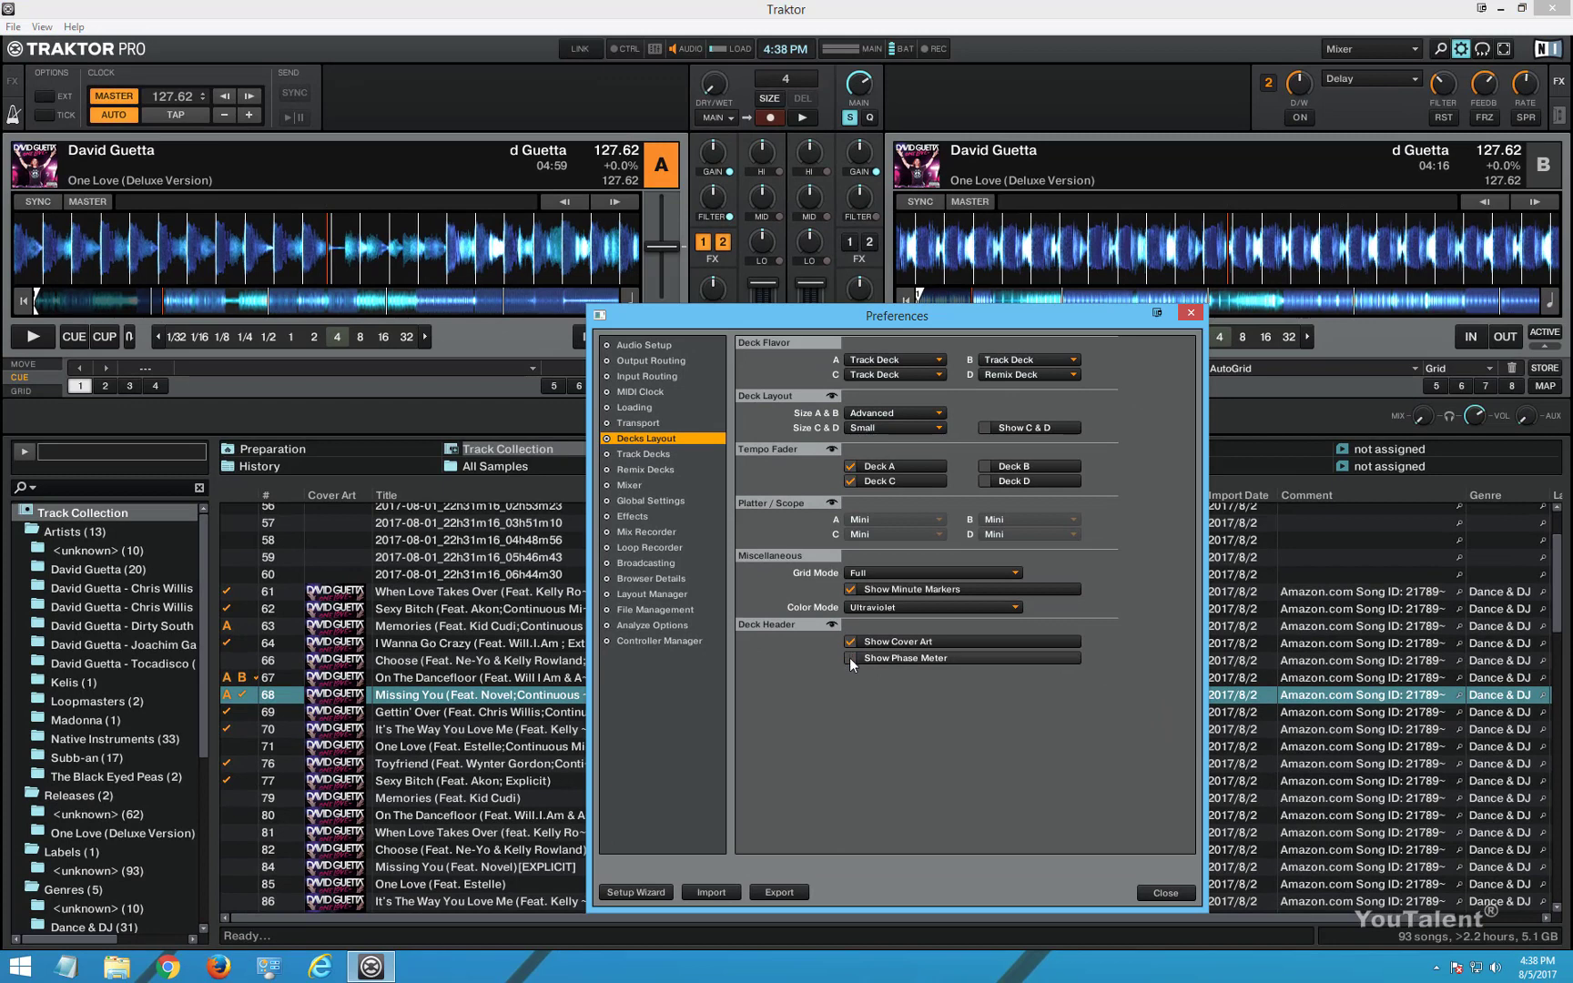
left_click(851, 659)
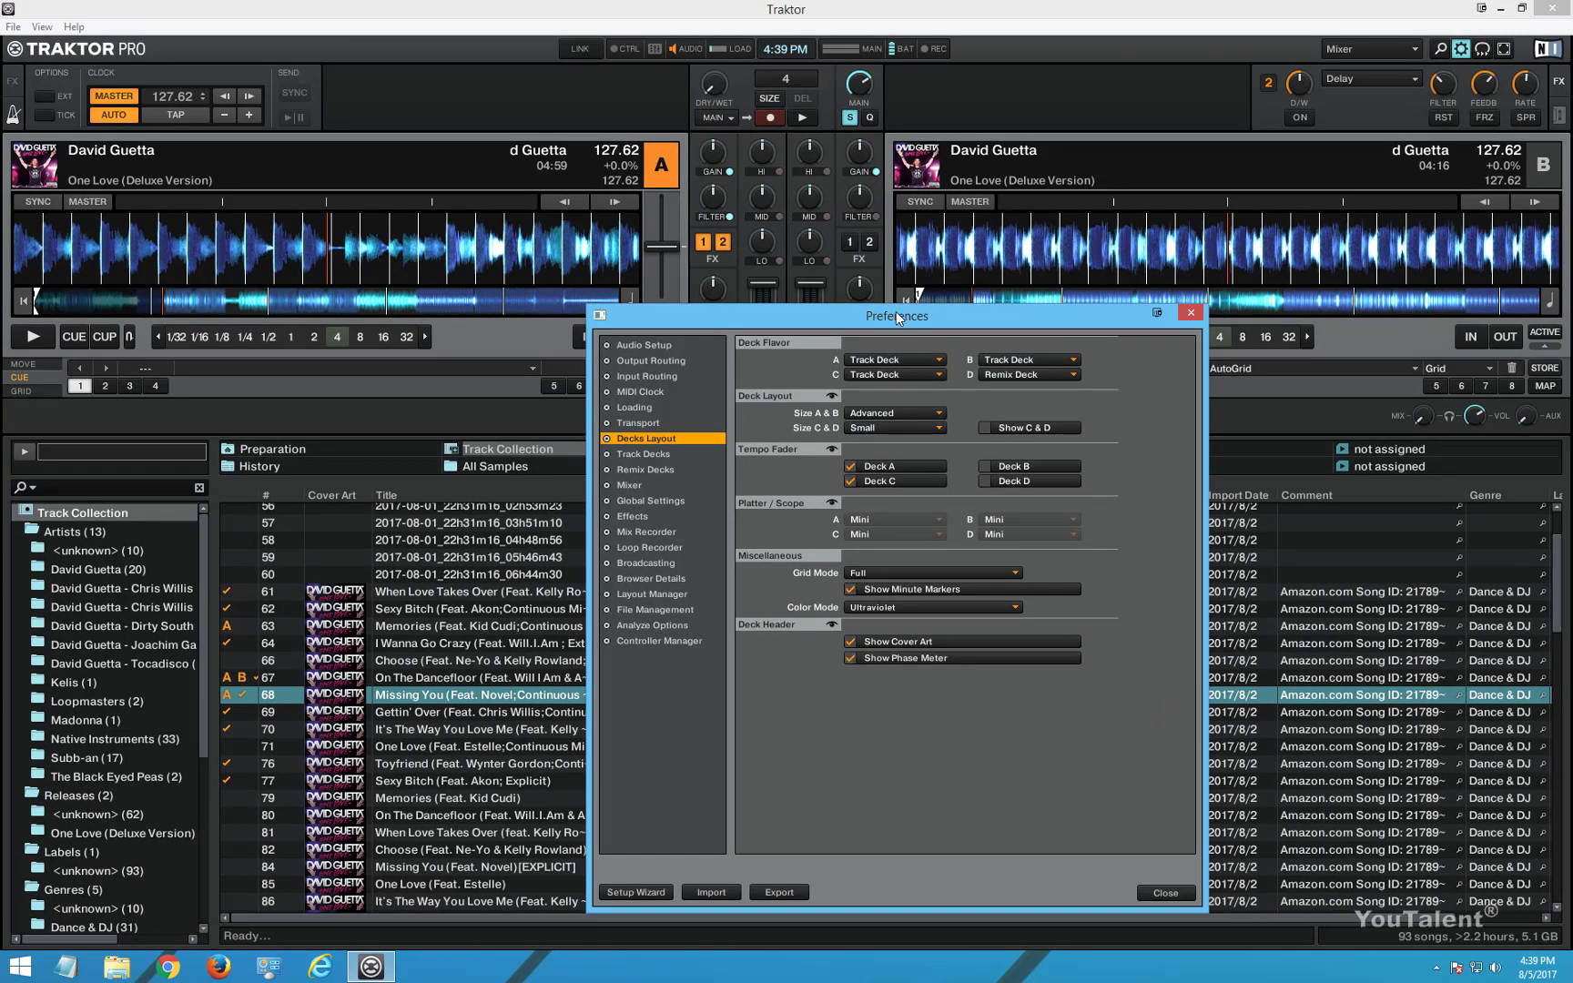
left_click_drag(895, 317, 839, 274)
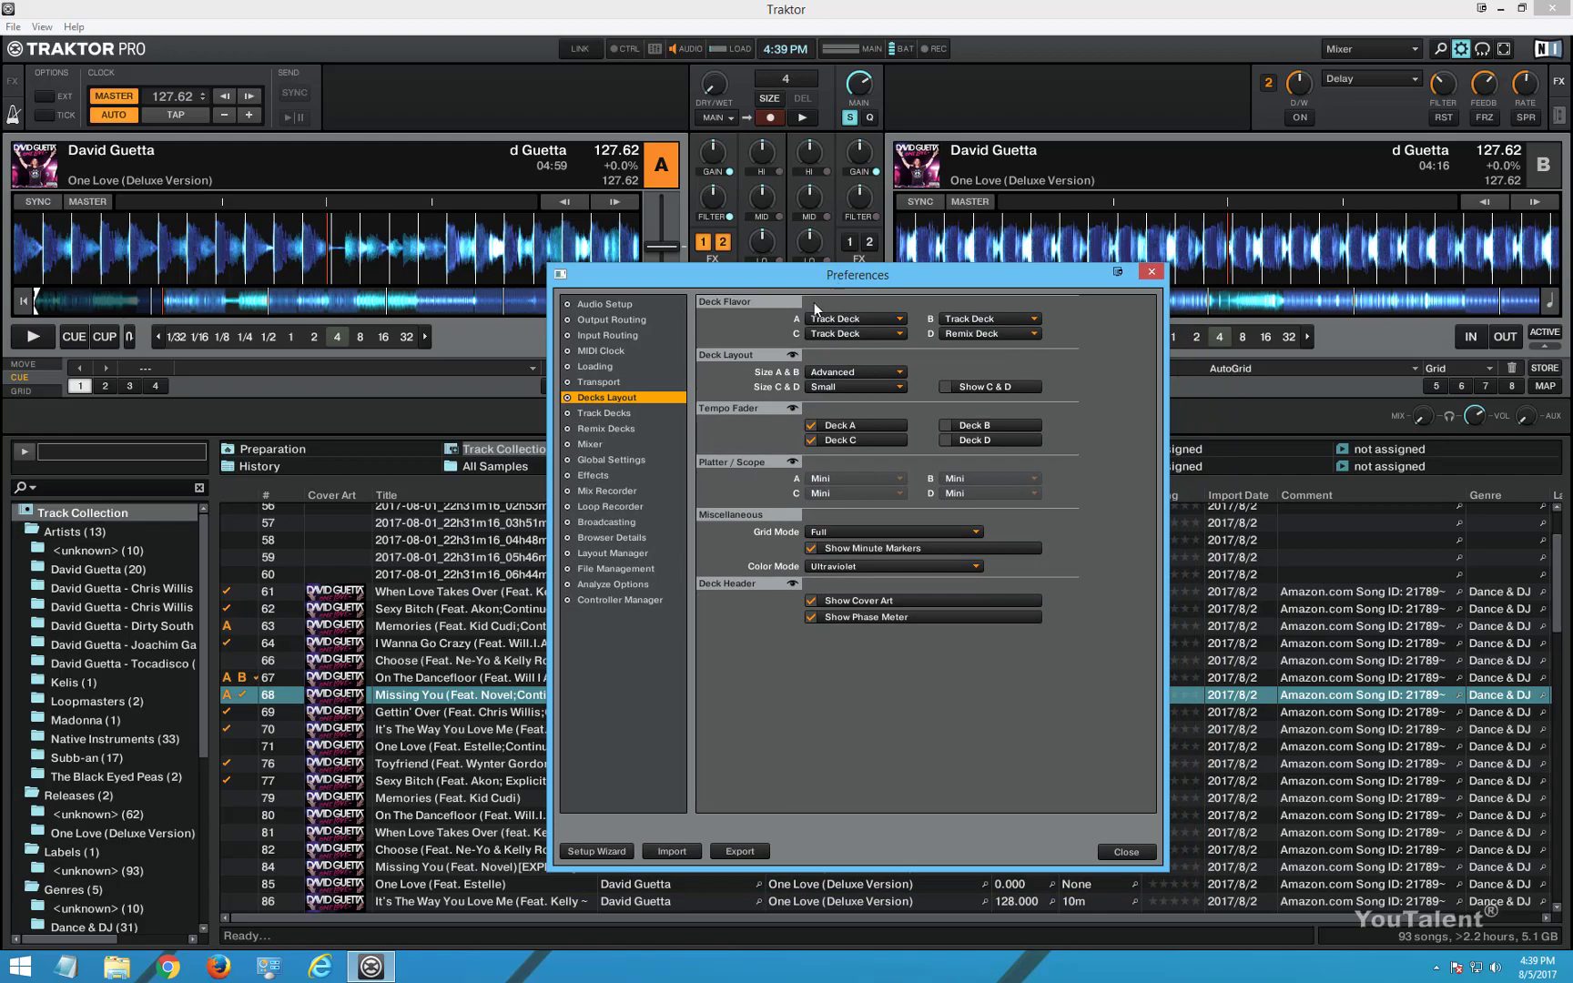